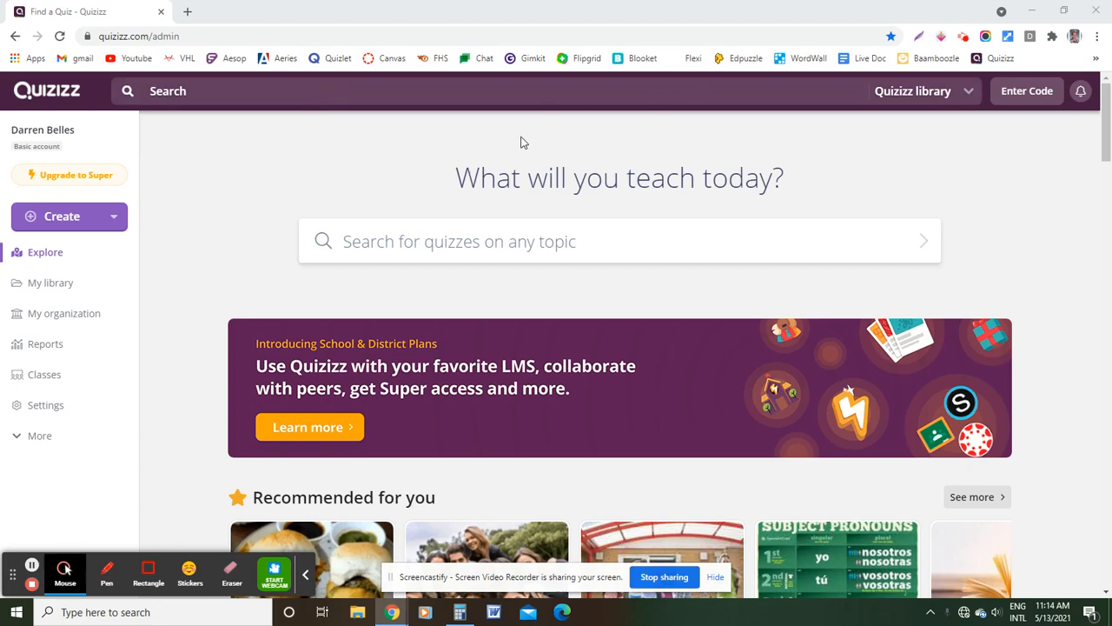
Search the quiz library for 'photosynthesis' using the suggested search term
click(502, 243)
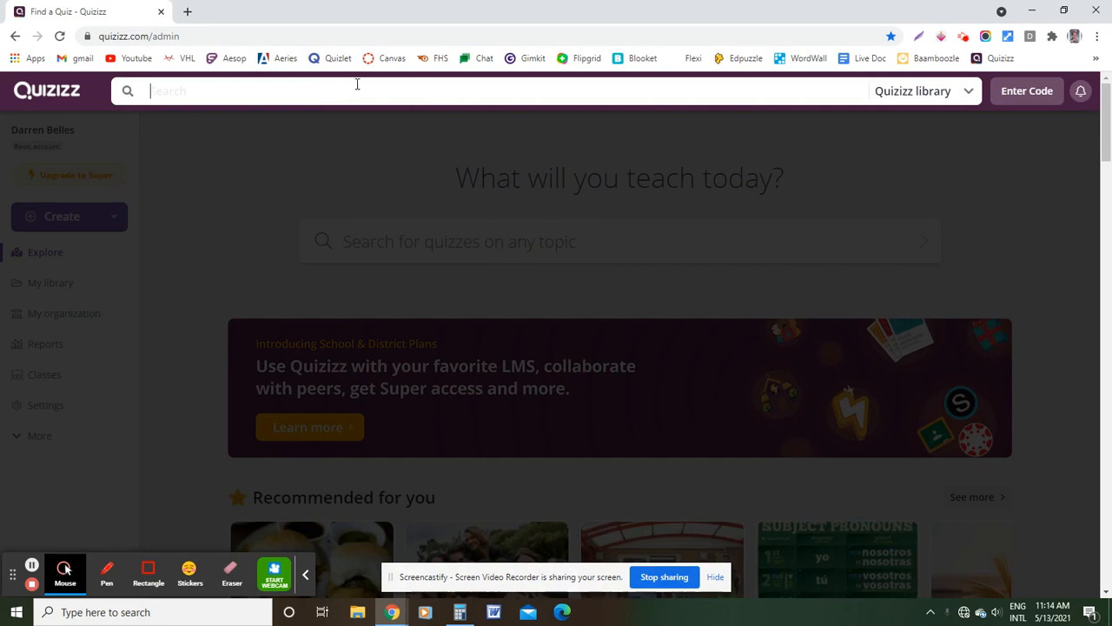
text(photo)
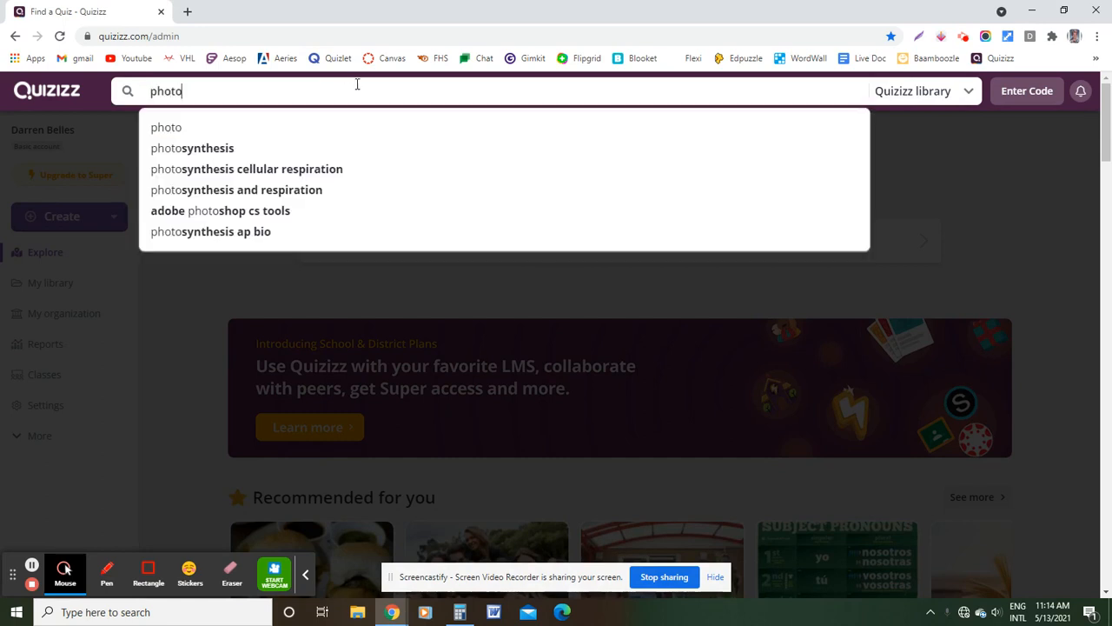
key(Down)
key(Down)
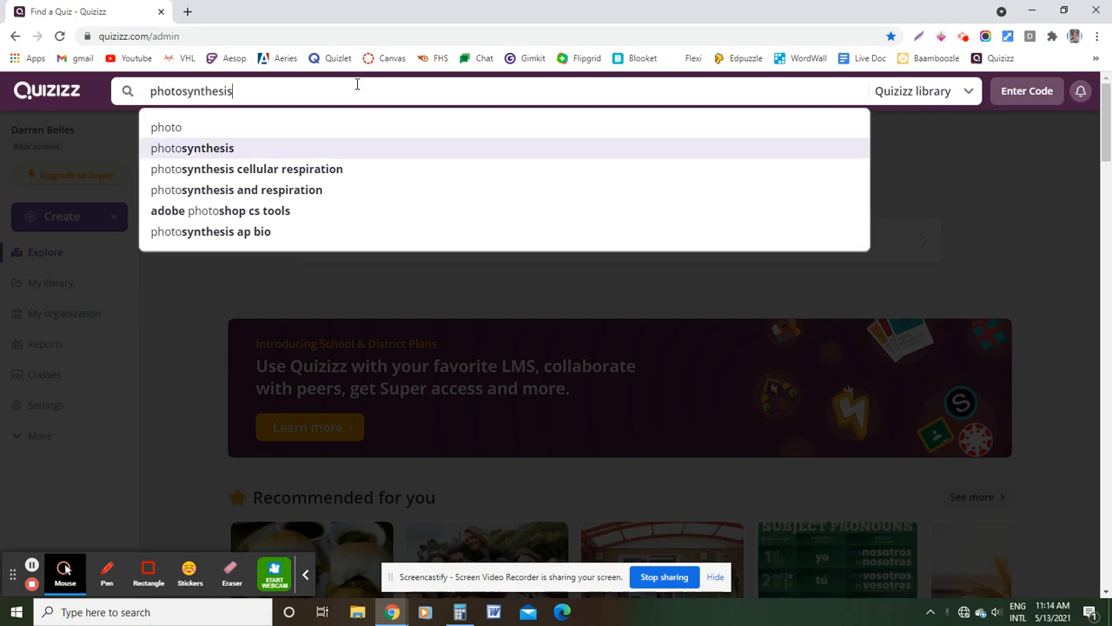
key(Return)
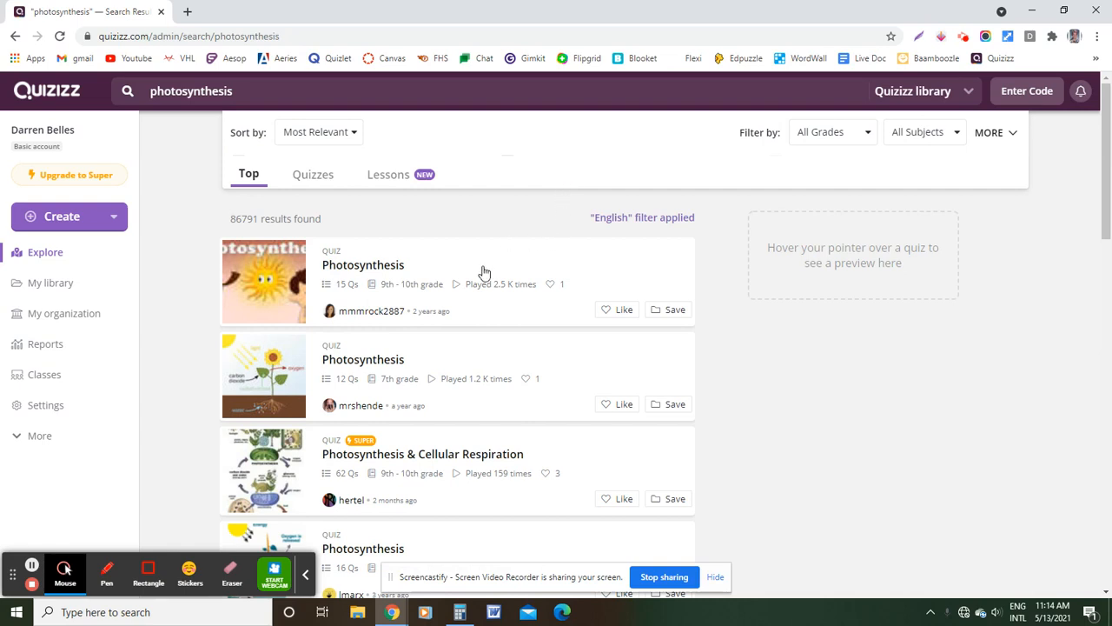
Browse the matching quizzes' question previews, including the 62-question Photosynthesis & Cellular Respiration quiz
mouse_move(476, 371)
mouse_move(467, 255)
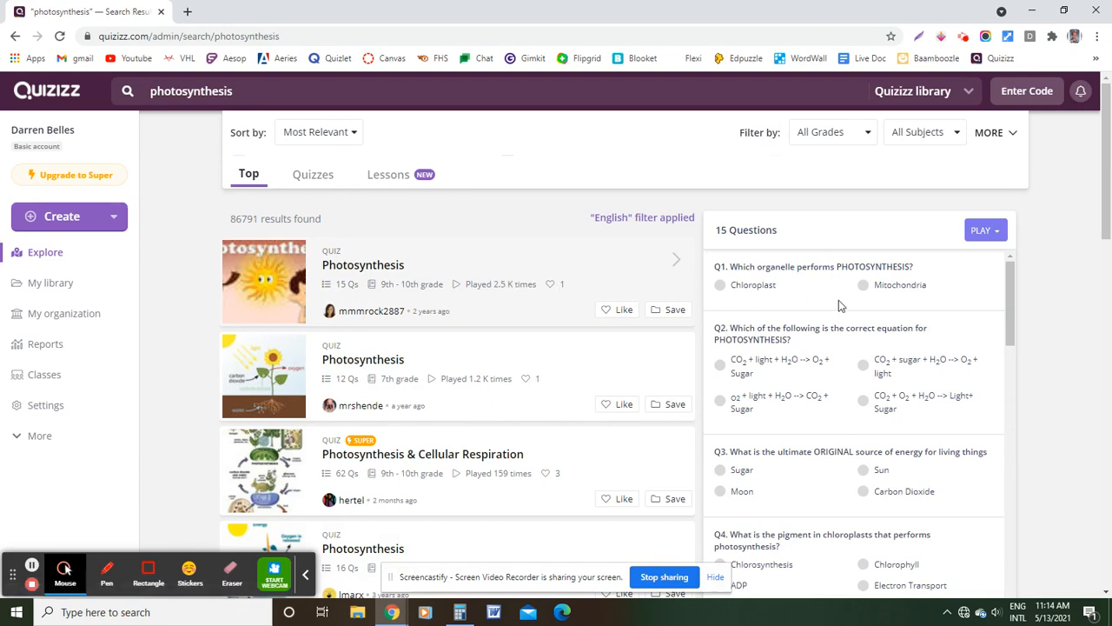
scroll(839, 302, down, 10)
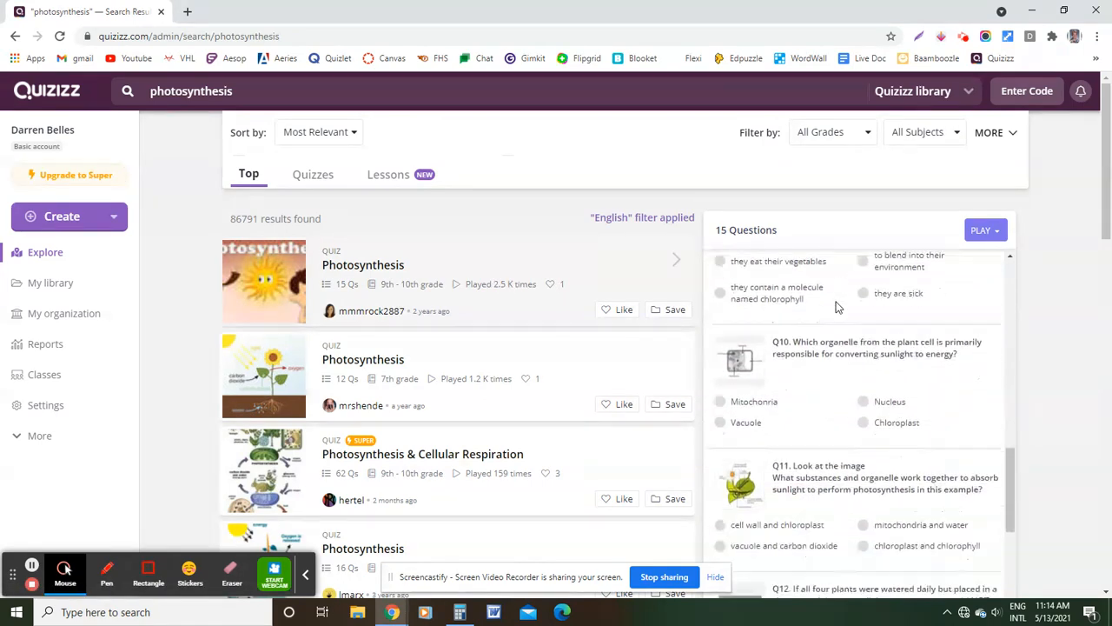
scroll(837, 306, down, 6)
scroll(831, 398, up, 3)
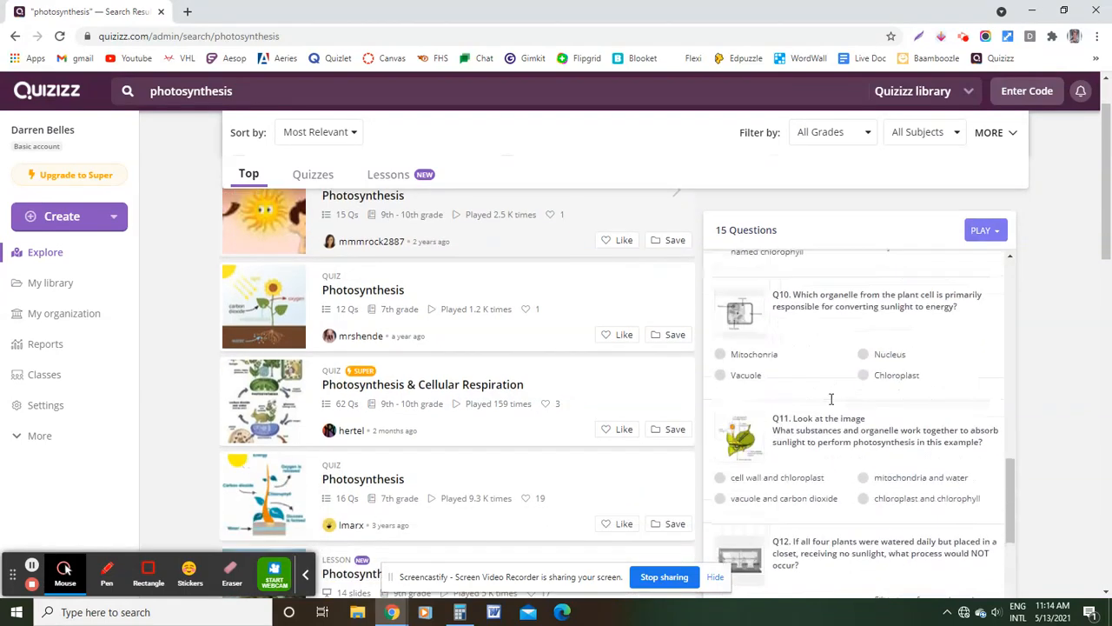
scroll(831, 399, up, 8)
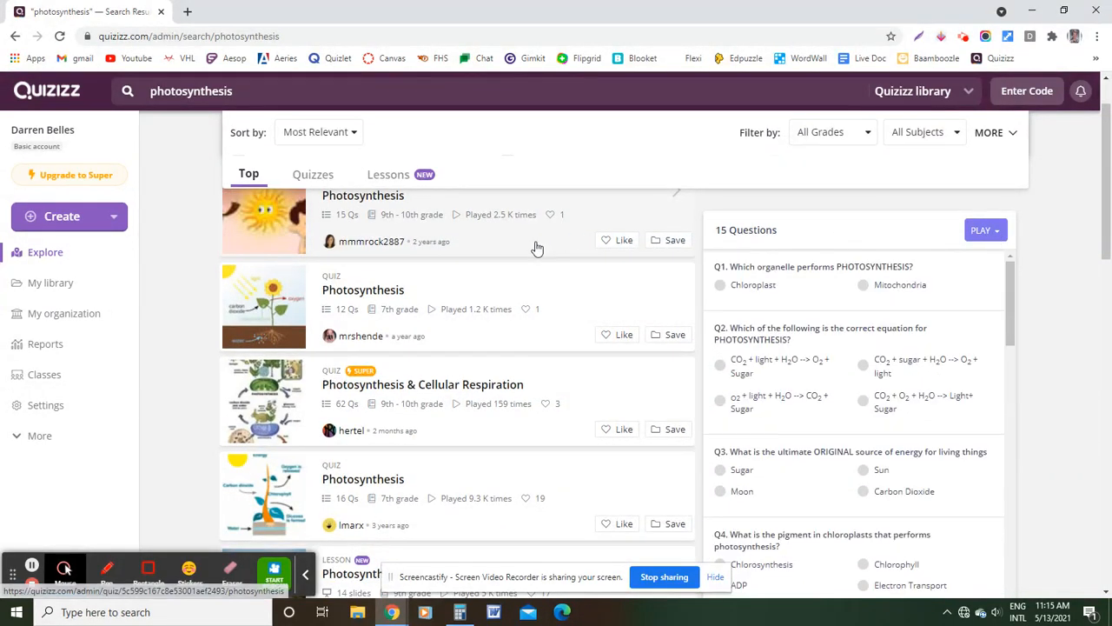
scroll(869, 339, up, 2)
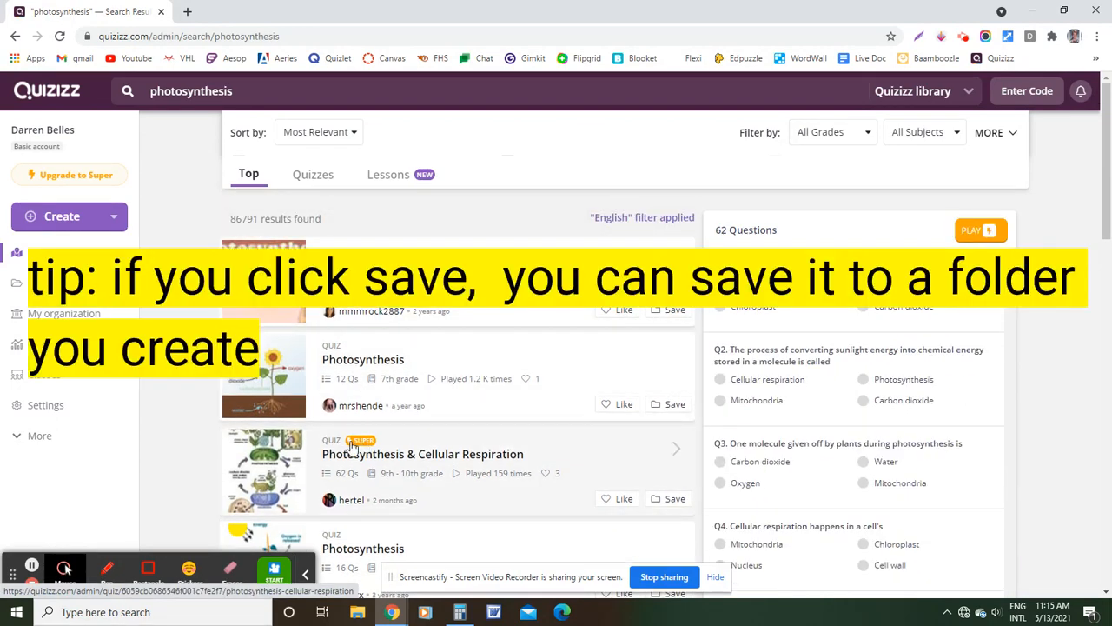
click(544, 447)
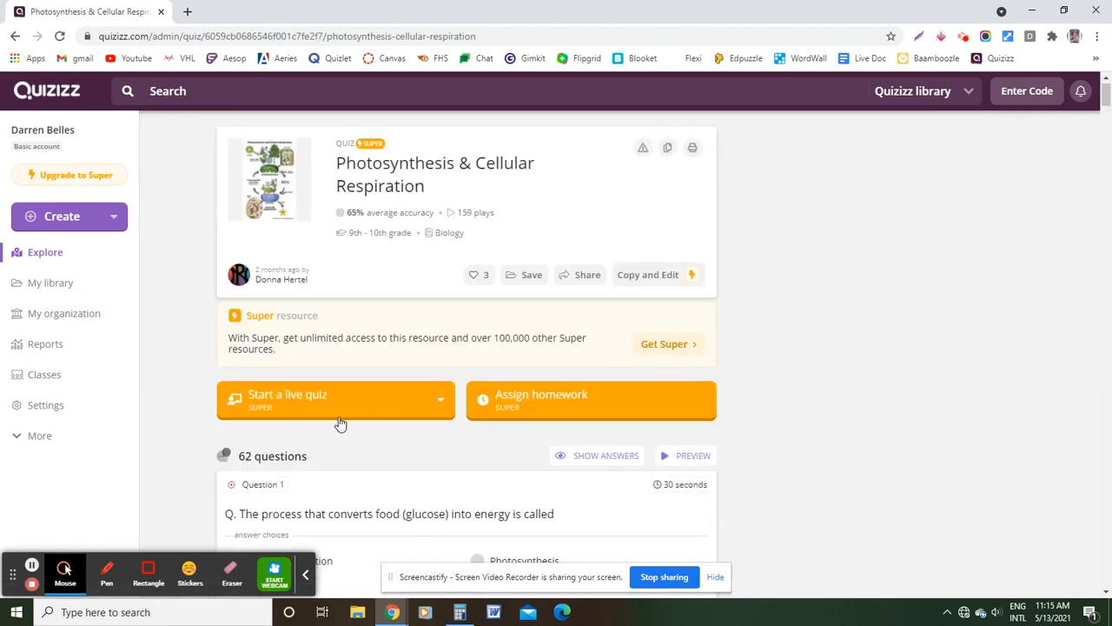
click(15, 35)
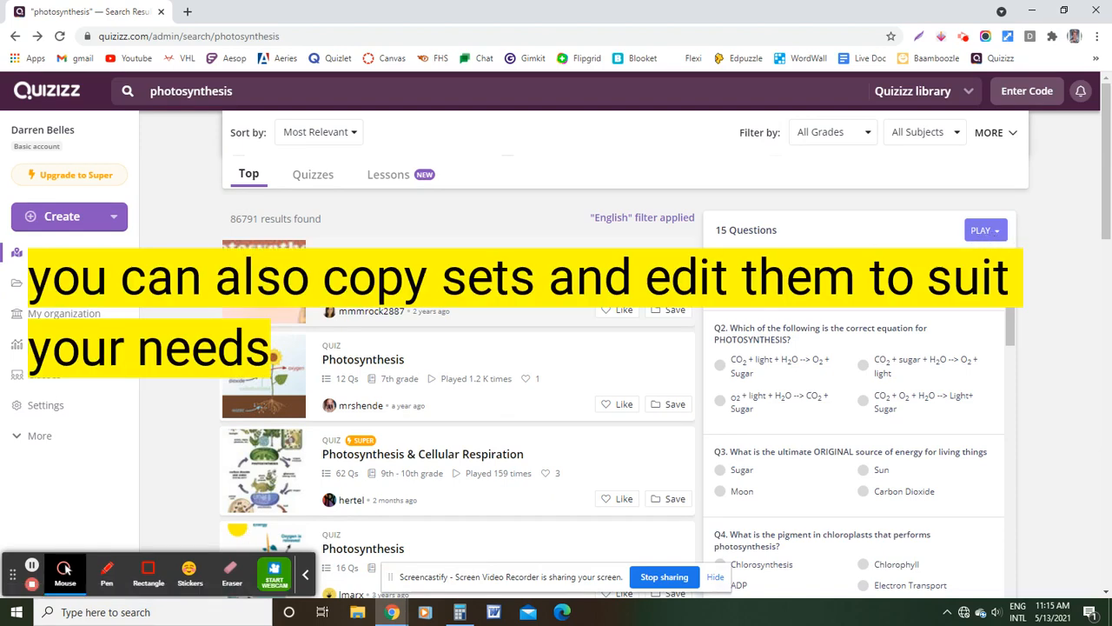
click(527, 293)
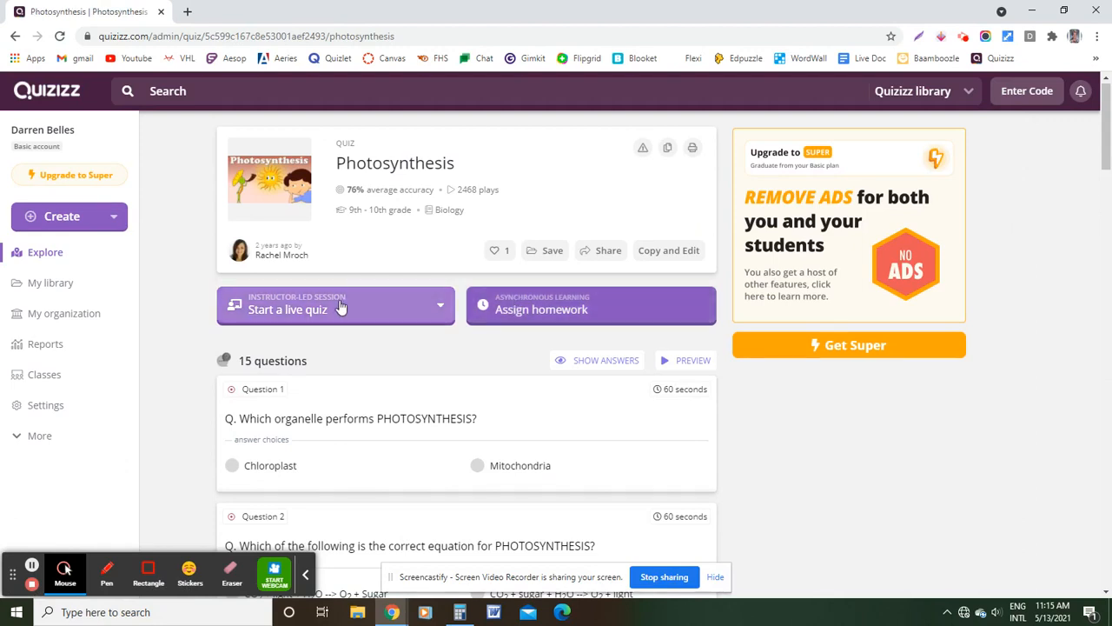
Start a Classic live game of the Photosynthesis quiz, compare the Team, Classic and Test modes, and choose Team
click(438, 311)
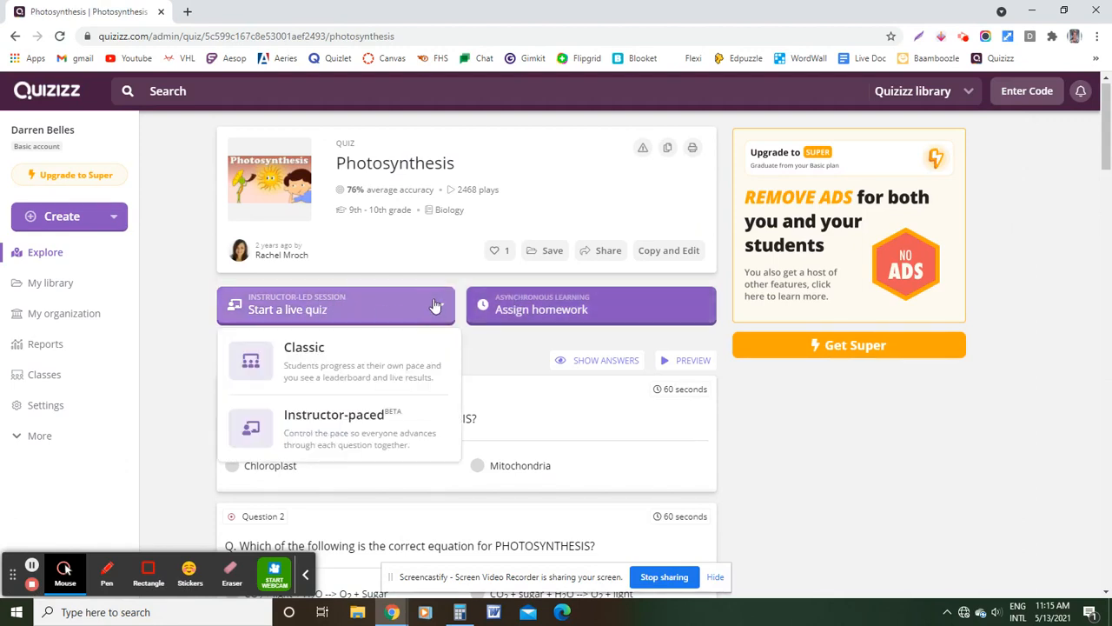
click(346, 365)
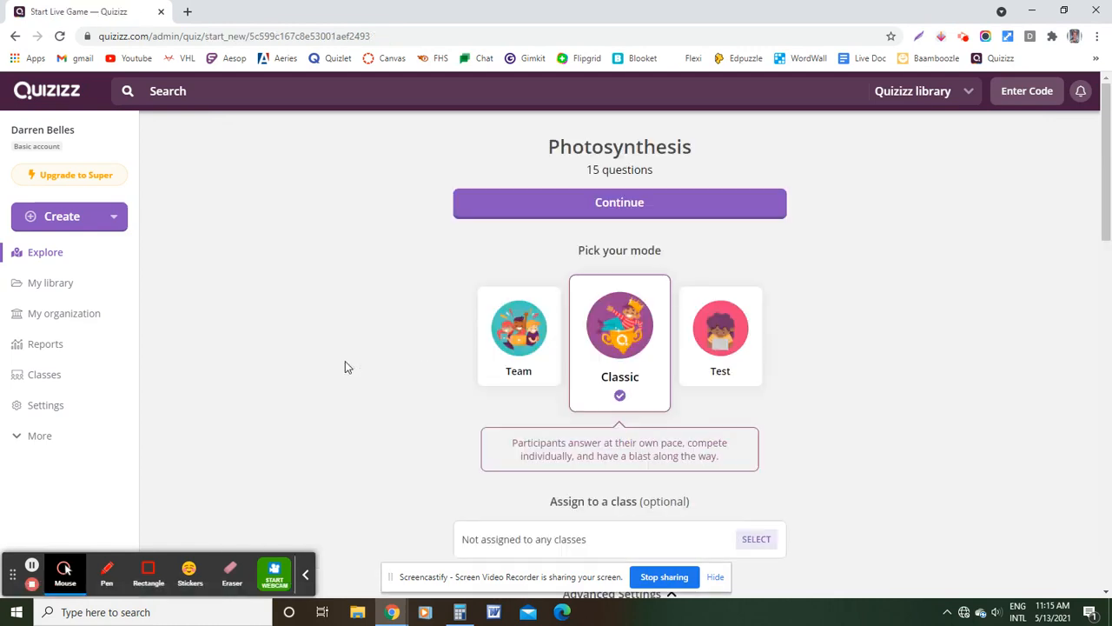
click(522, 353)
click(622, 356)
click(720, 358)
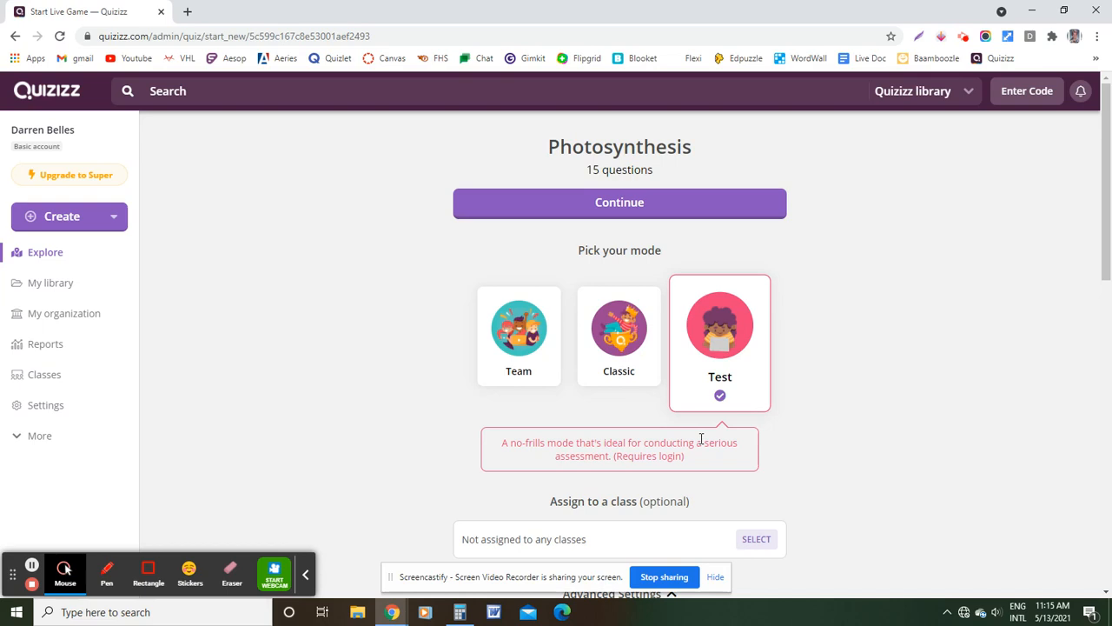
scroll(608, 361, down, 2)
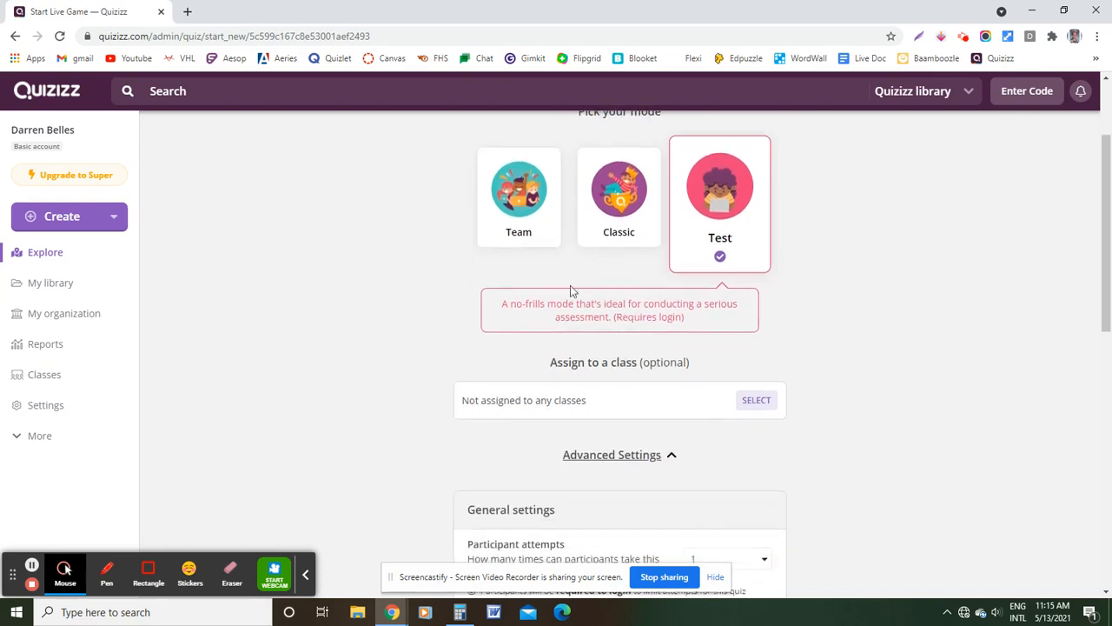
click(523, 221)
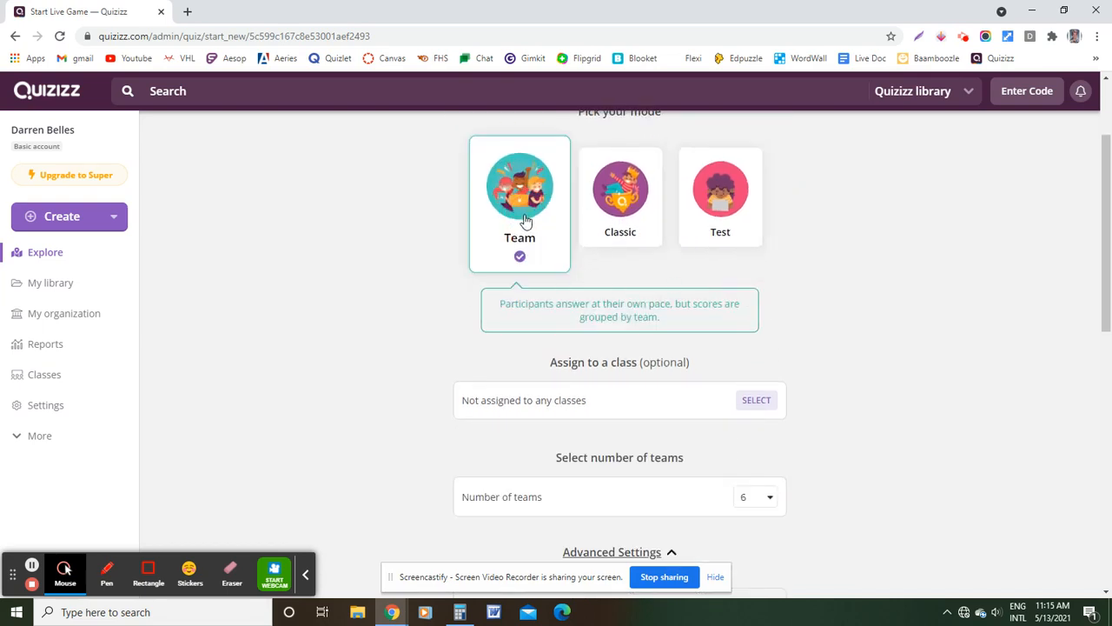
Pick a different number of teams for the live game
scroll(822, 310, down, 2)
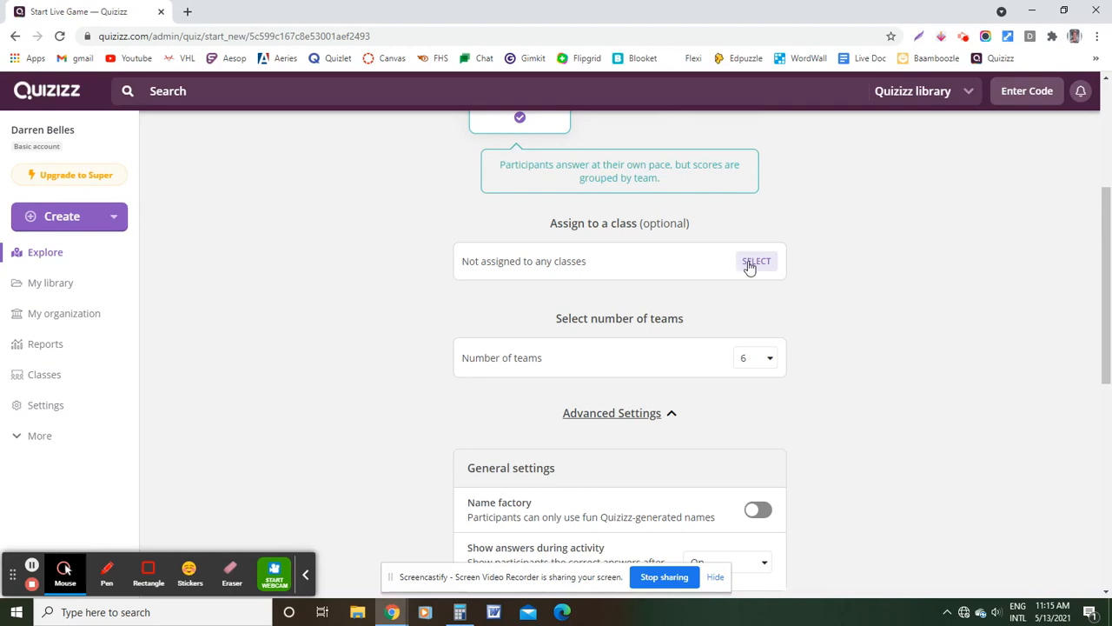
click(769, 364)
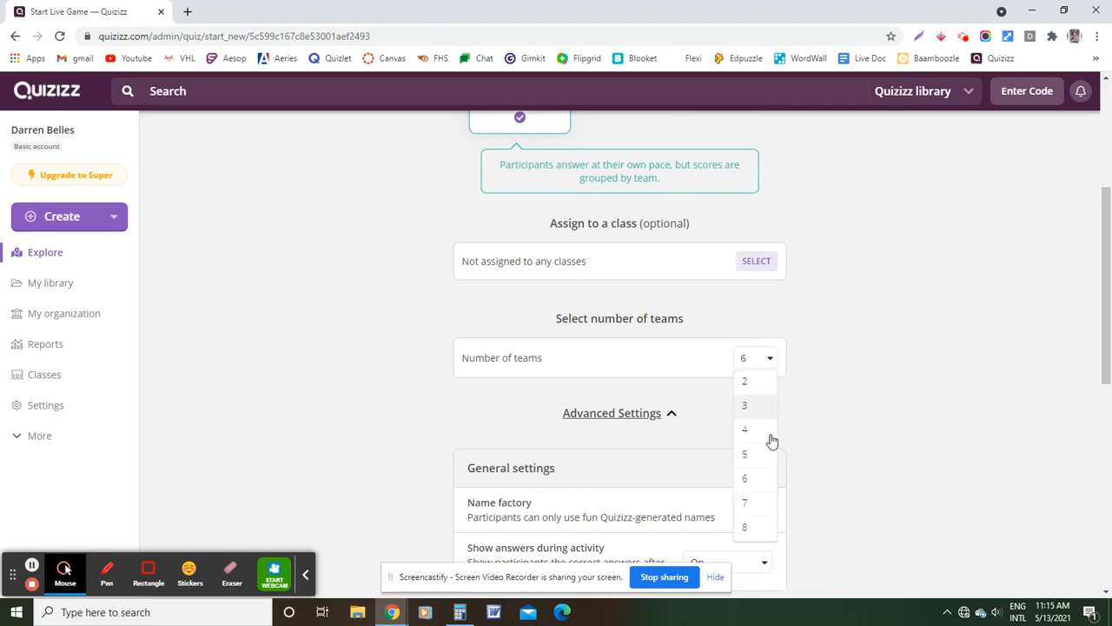
click(768, 443)
Review the general and activity settings, then return to the top of the page
scroll(748, 347, down, 3)
scroll(703, 365, down, 3)
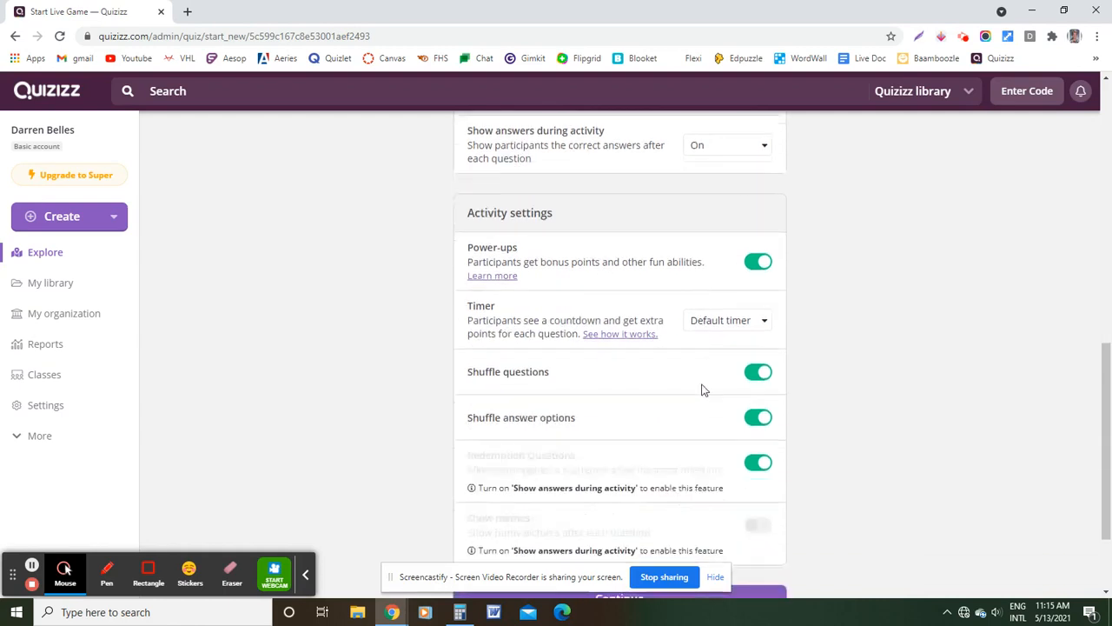
scroll(703, 427, up, 3)
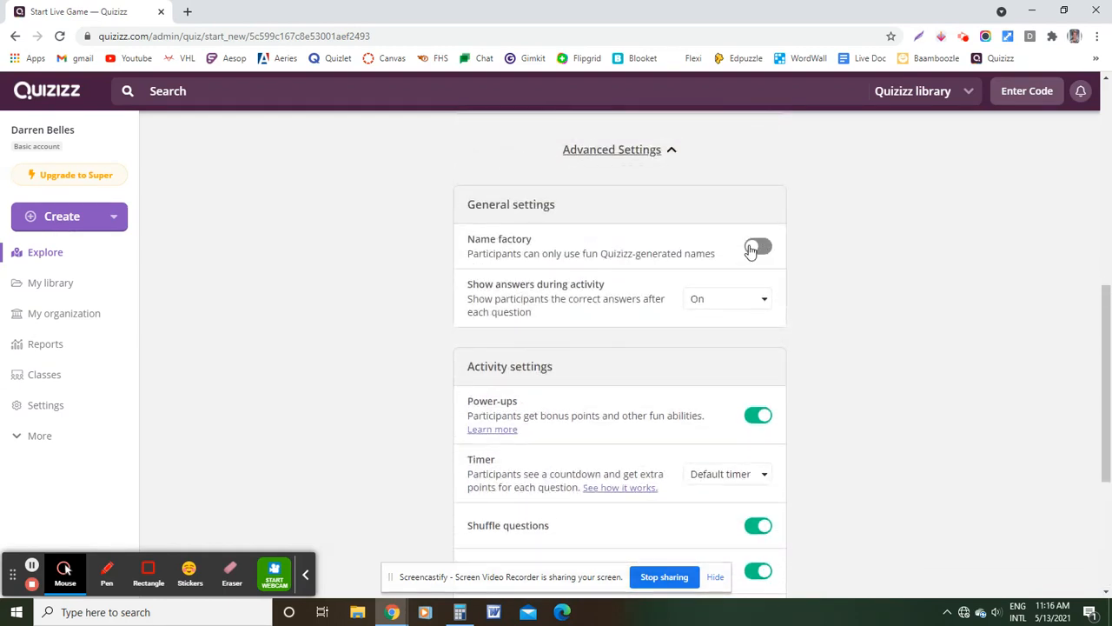
scroll(763, 257, down, 3)
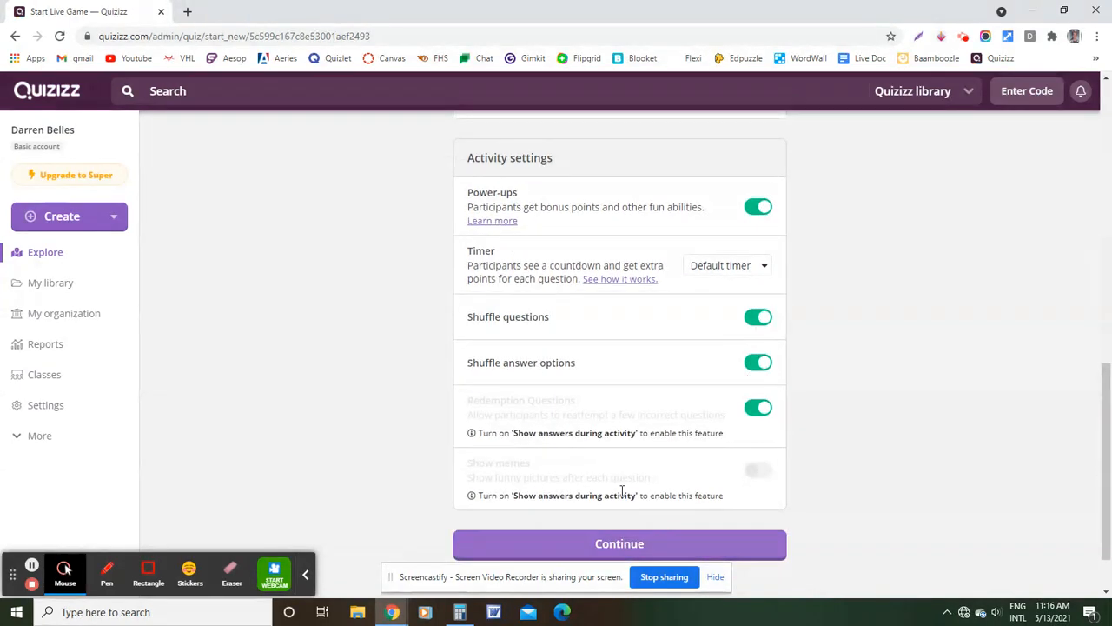
scroll(664, 496, down, 1)
scroll(664, 495, up, 15)
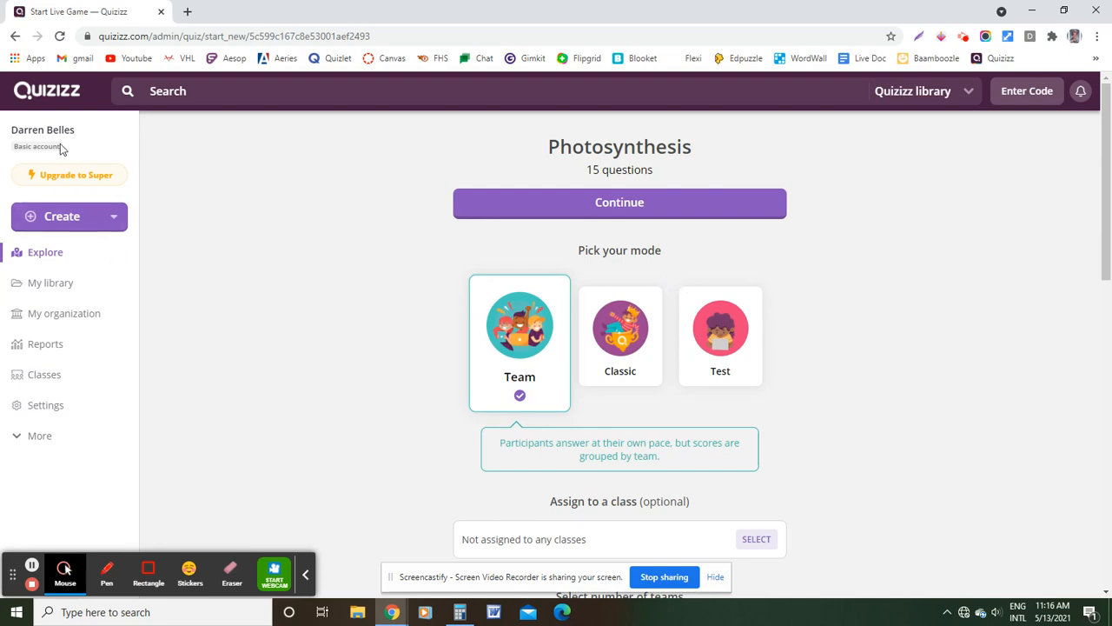
Assign the Photosynthesis quiz as homework due Friday, May 14 at 11:30 AM
click(15, 36)
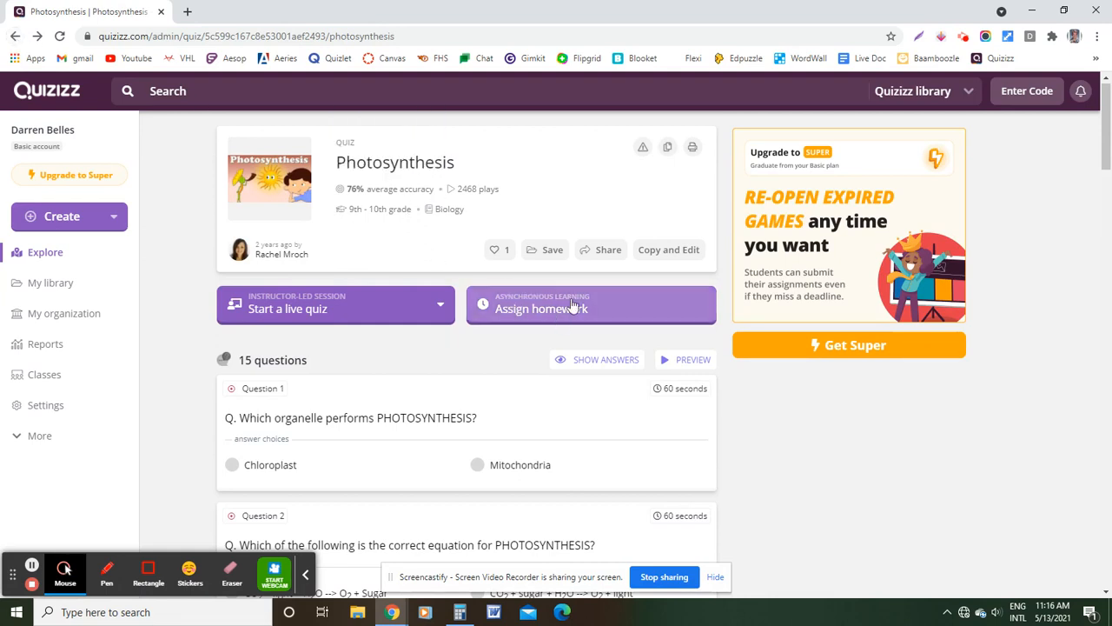
click(549, 318)
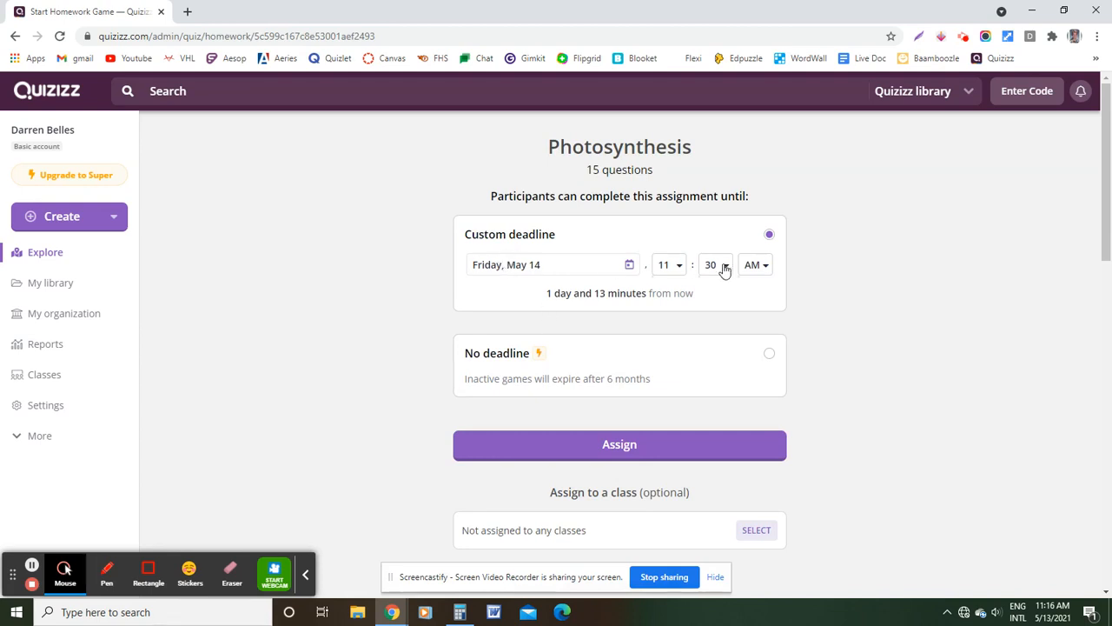
scroll(723, 373, down, 2)
scroll(722, 372, down, 4)
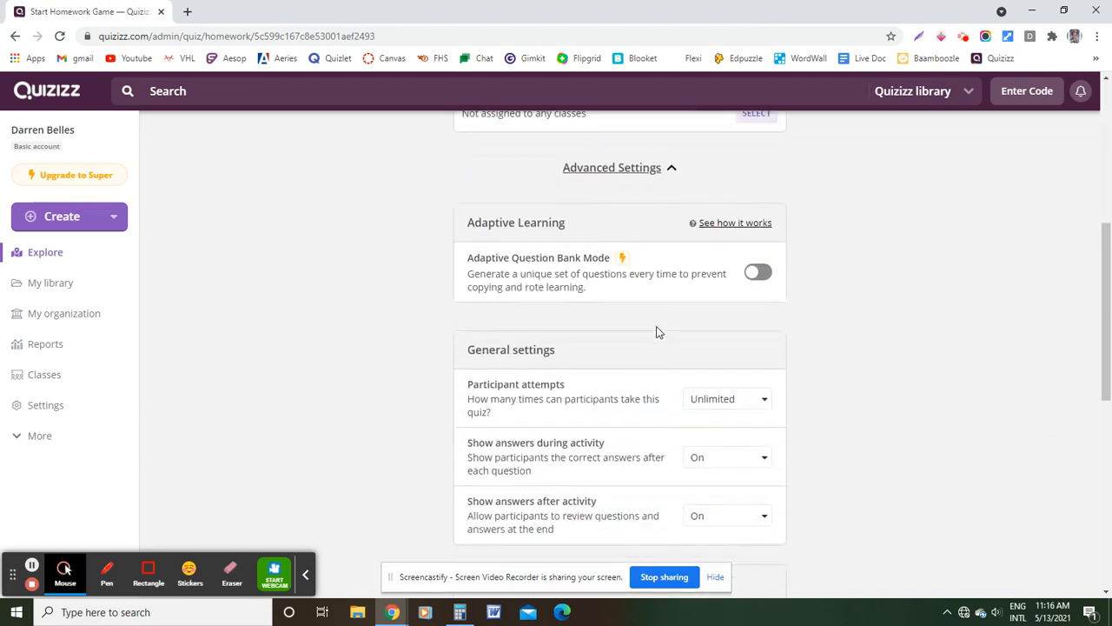
scroll(695, 308, down, 7)
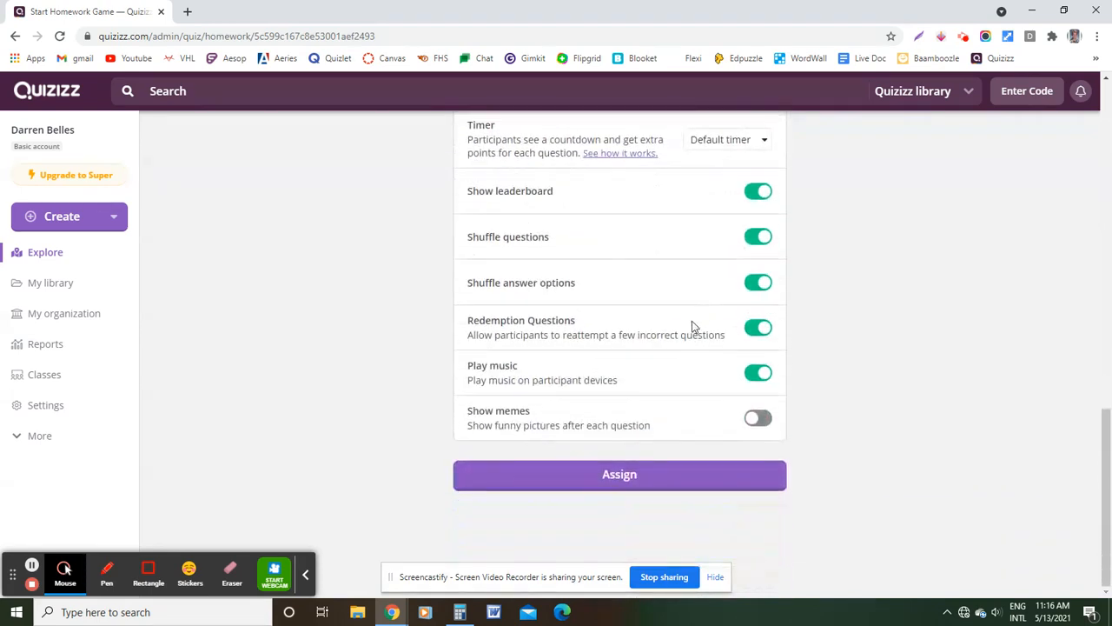
scroll(685, 329, up, 12)
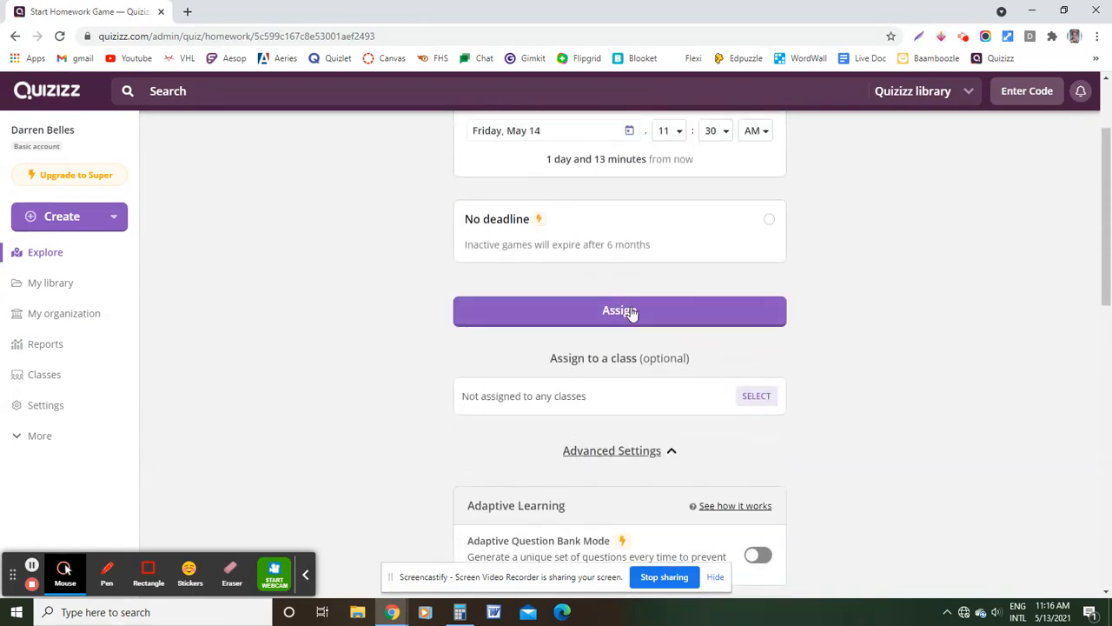
click(623, 317)
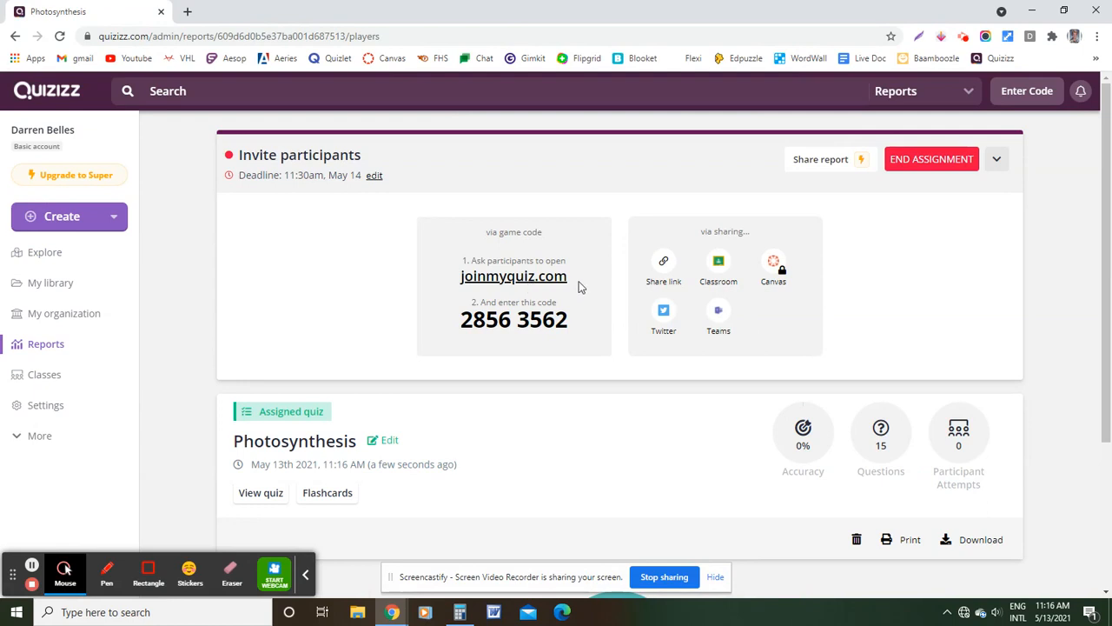
Copy the Photosynthesis assignment's share link after checking the joinmyquiz.com address and game code
drag(580, 286, 459, 278)
drag(585, 327, 476, 324)
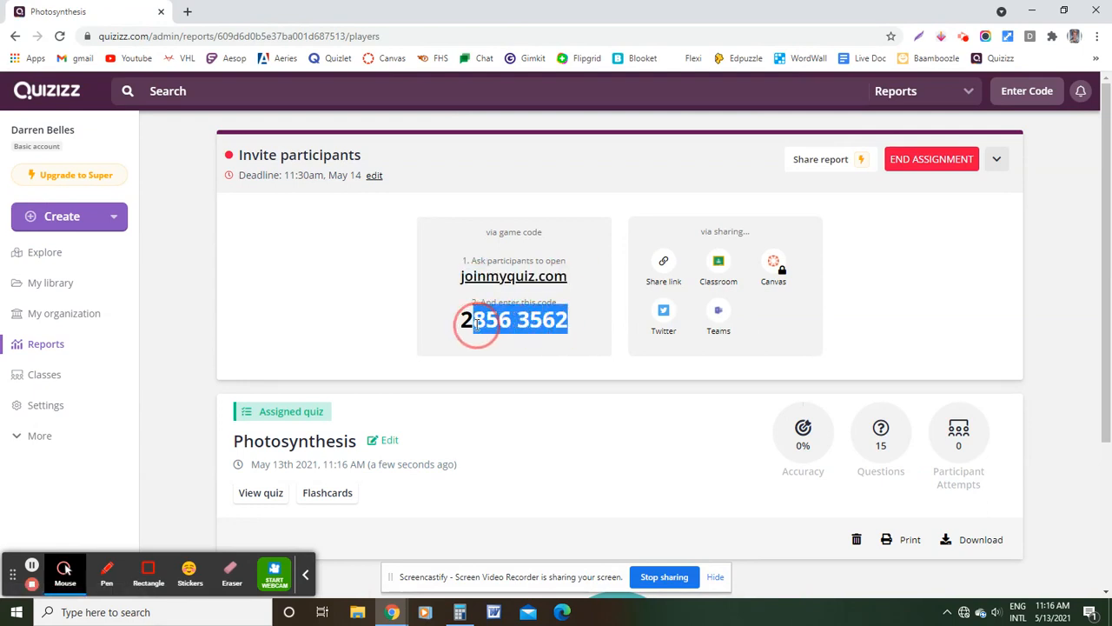
click(612, 356)
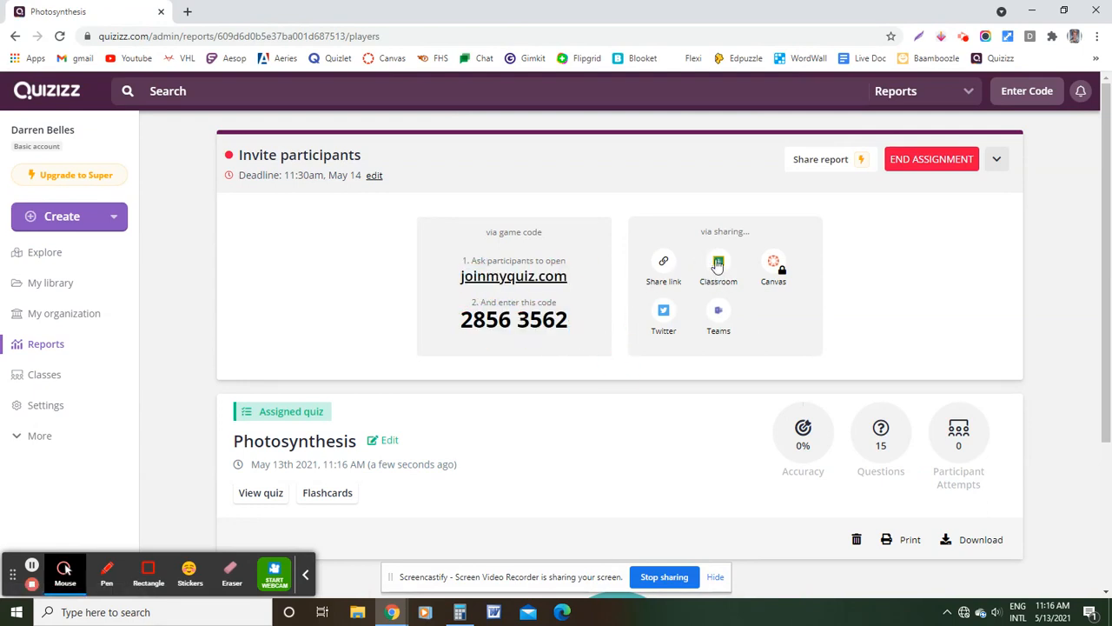
click(670, 265)
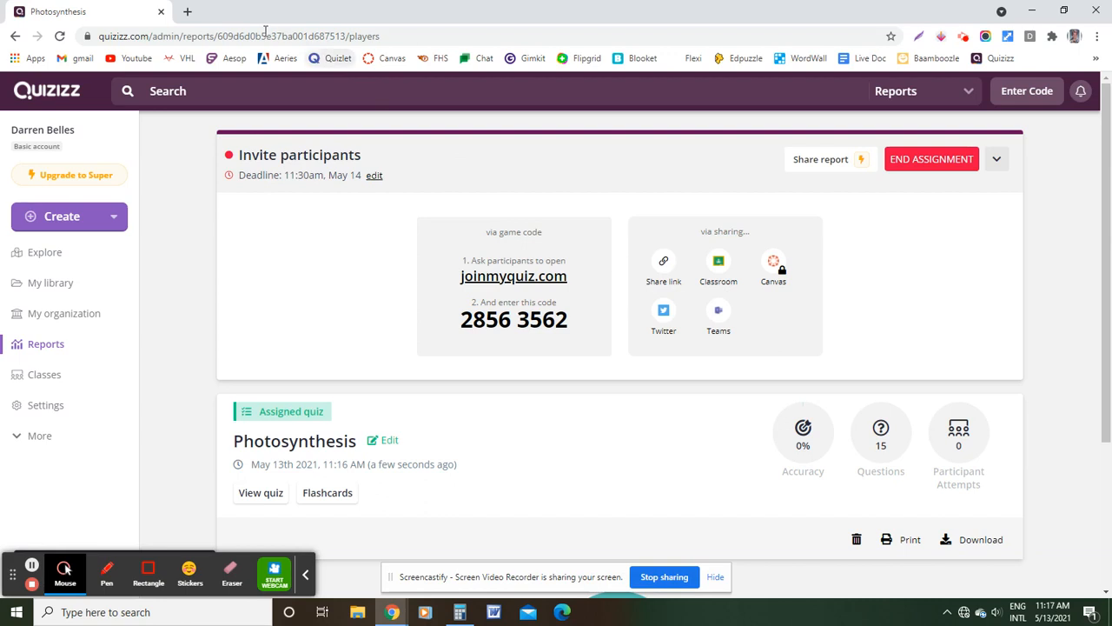
click(191, 13)
Join the Photosynthesis assignment as a student from the pasted link and start the game
text(https://quizizz.com/join?gc=28563562)
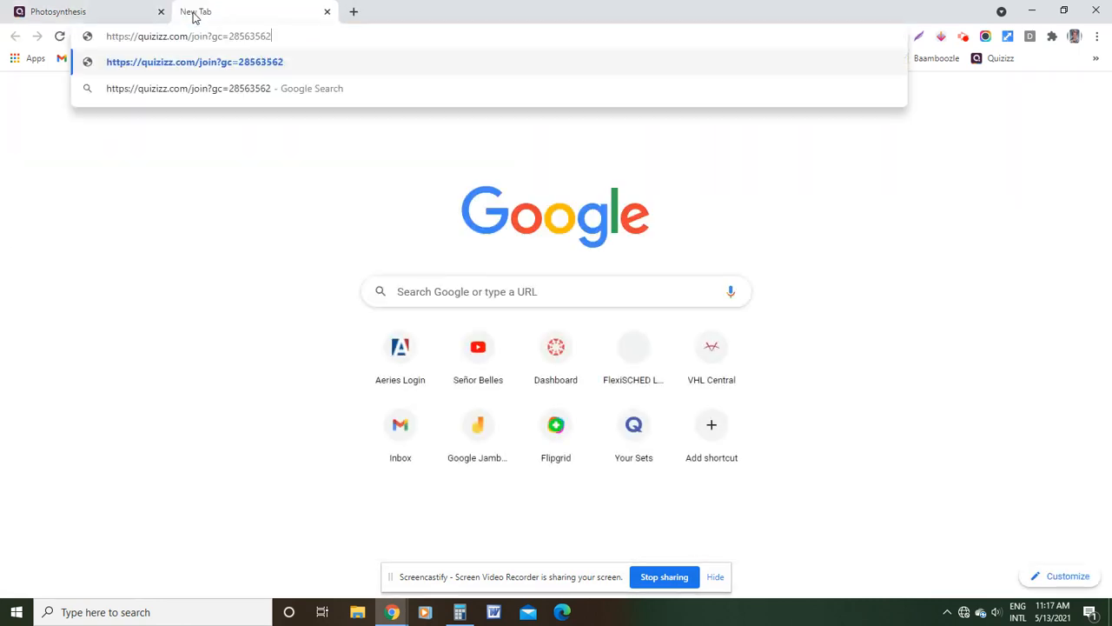
key(Return)
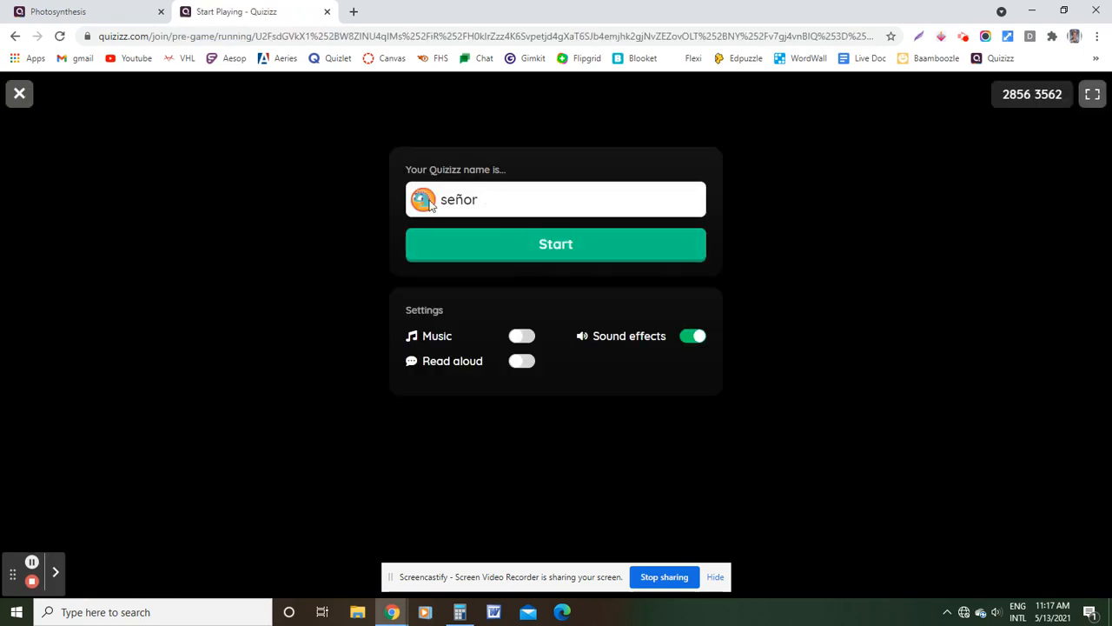
click(551, 249)
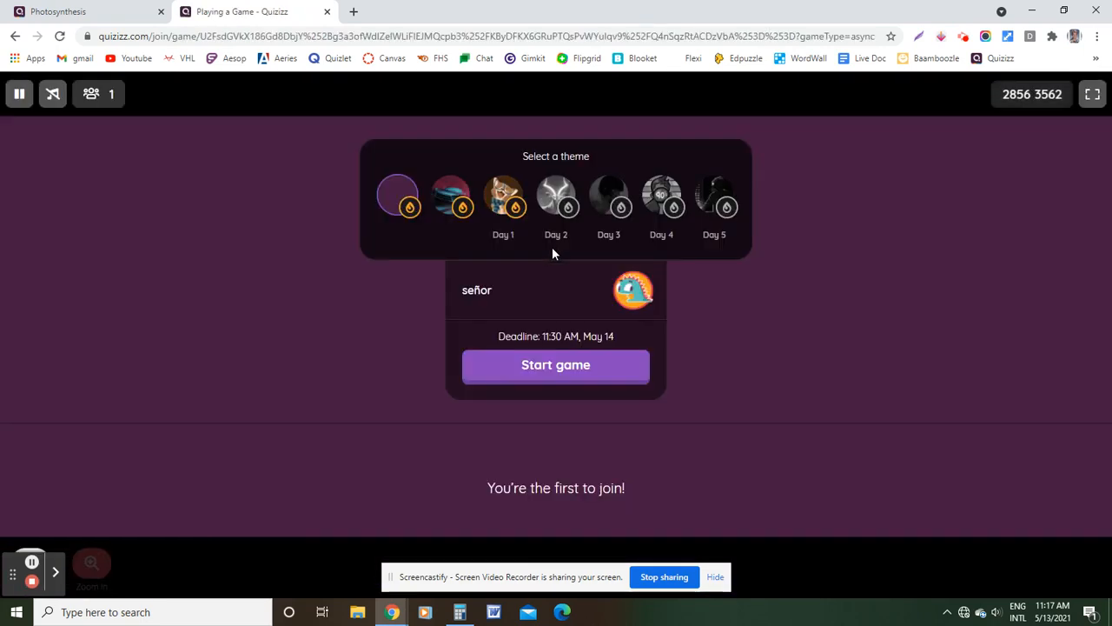
click(562, 367)
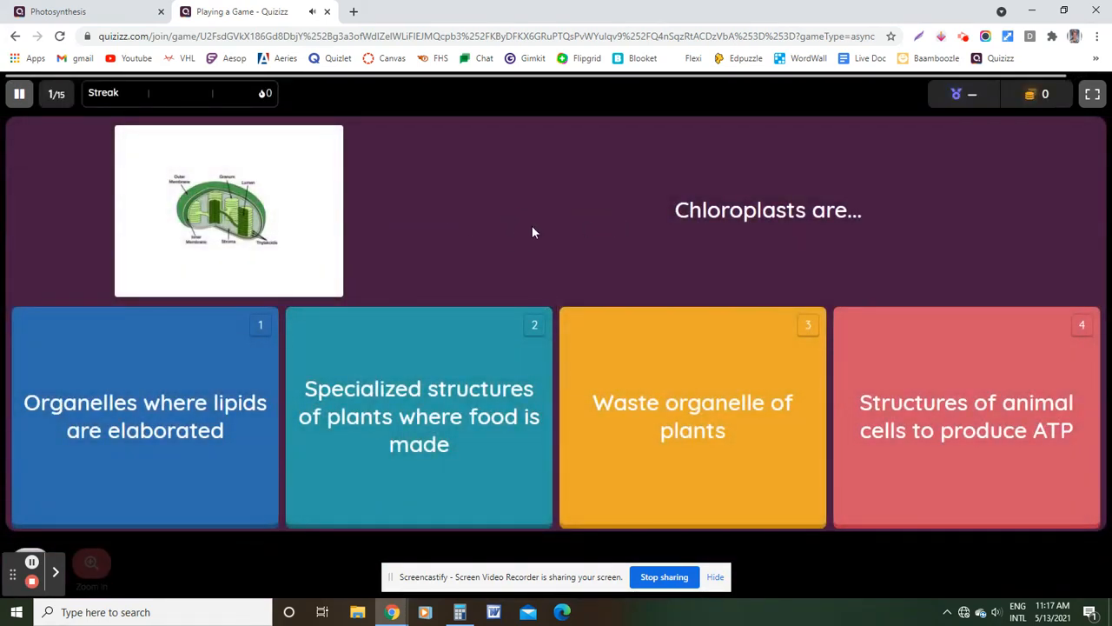
Answer the Chloroplasts and Leaves look green questions, then close the student game tab
click(203, 369)
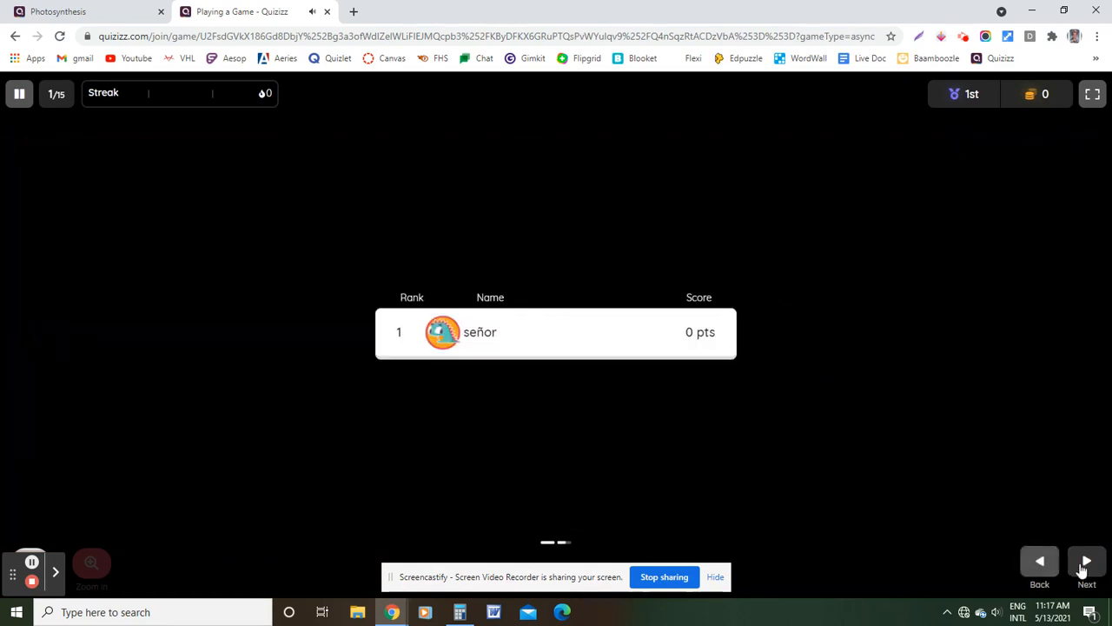
click(1087, 571)
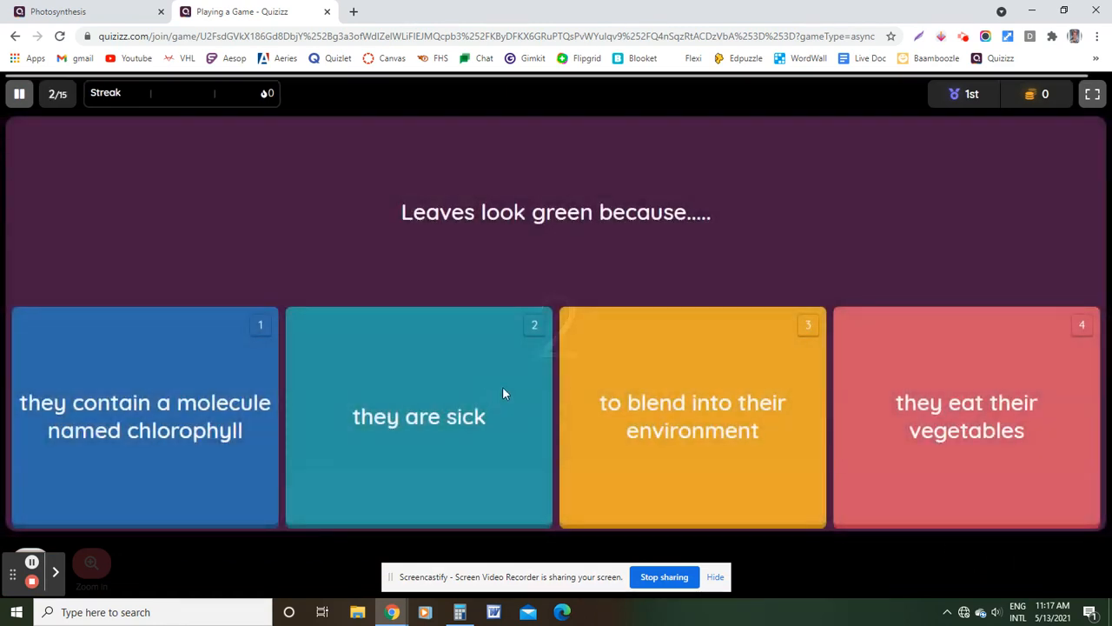
click(722, 460)
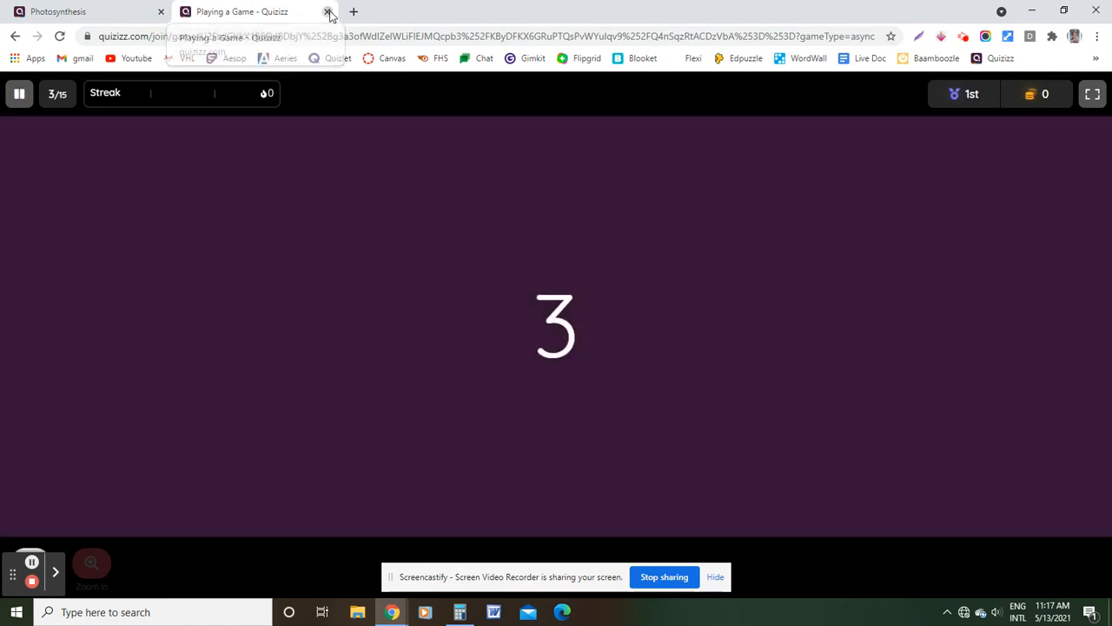
click(327, 12)
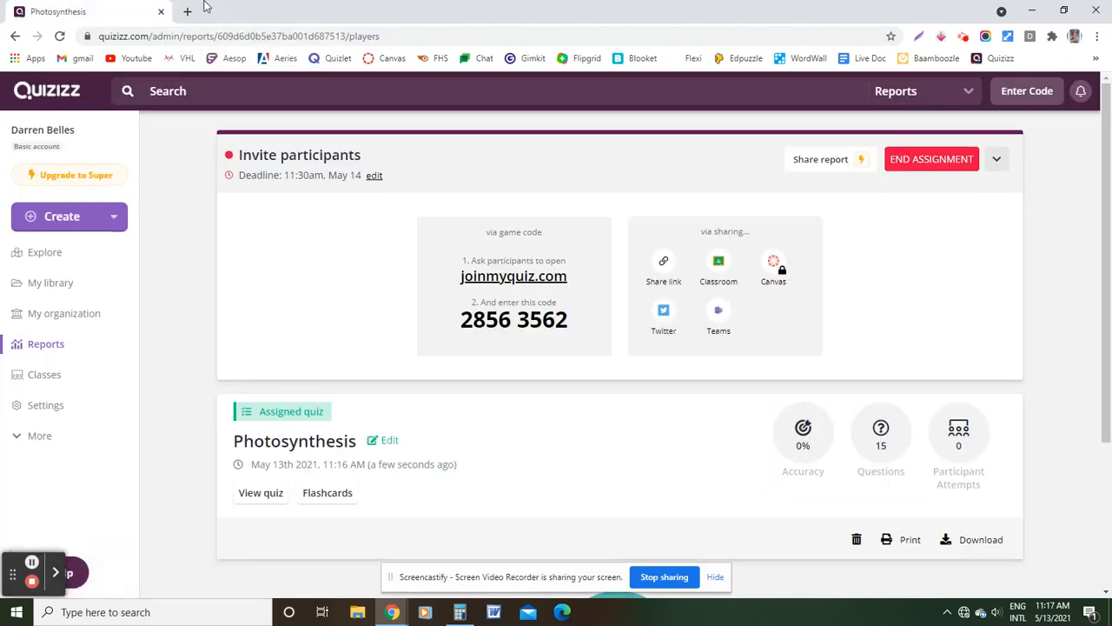
Go back to the Quizizz home page and open the full Reports list
click(65, 97)
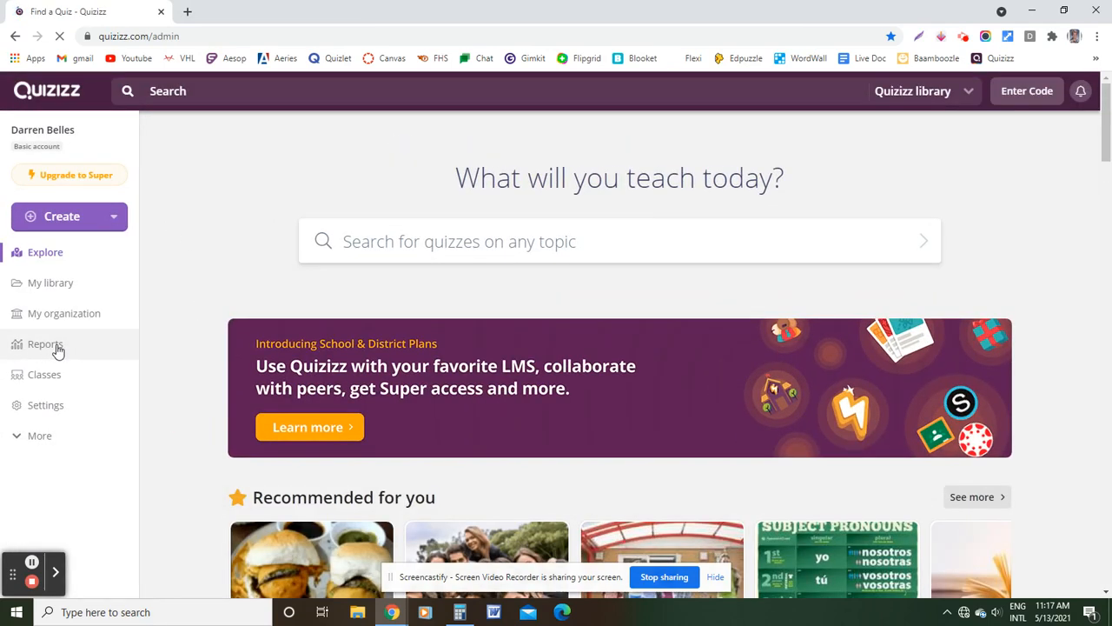
click(57, 348)
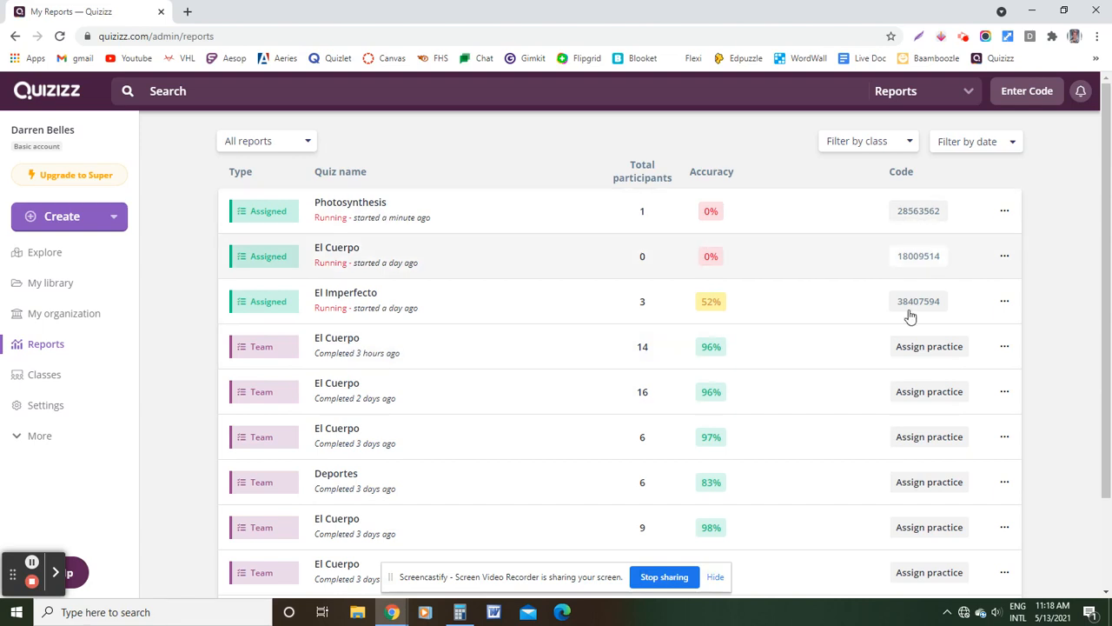
click(508, 352)
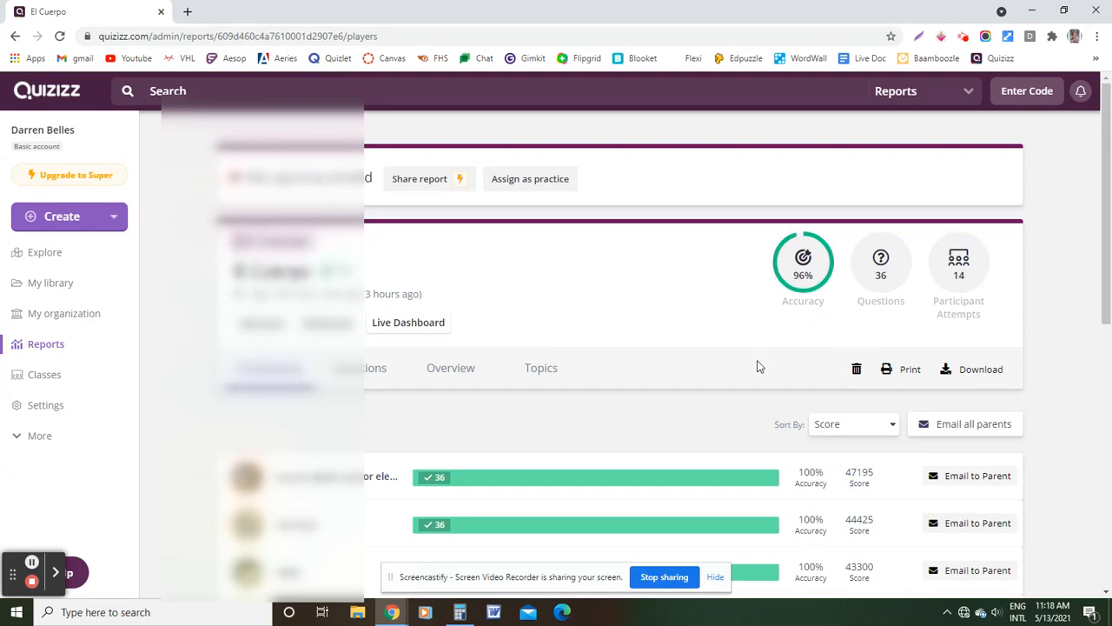
scroll(652, 340, down, 2)
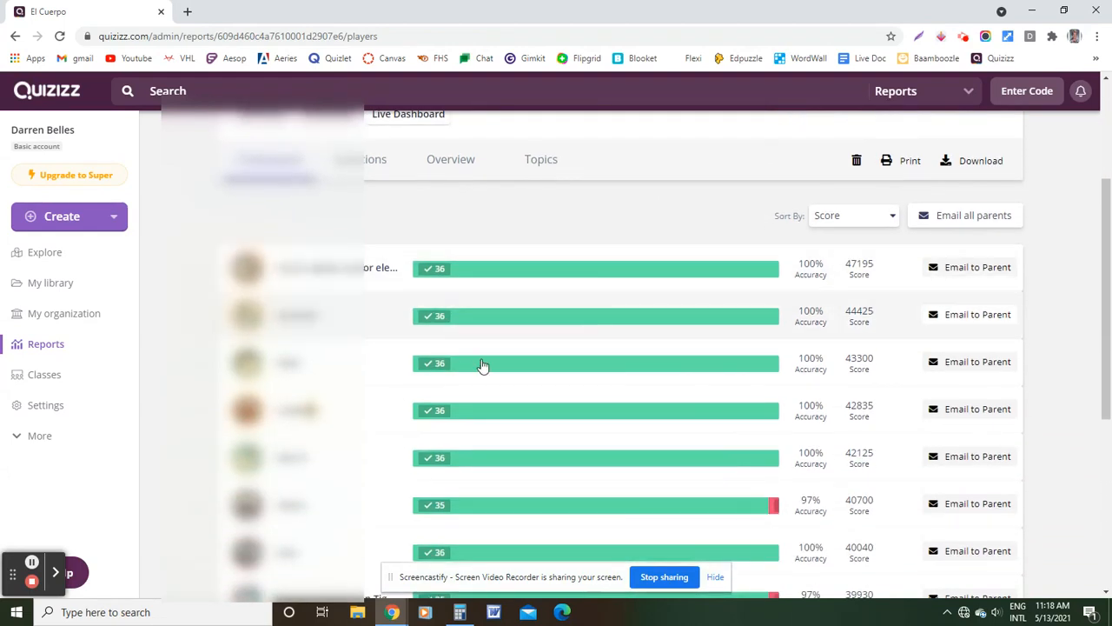
scroll(596, 348, down, 1)
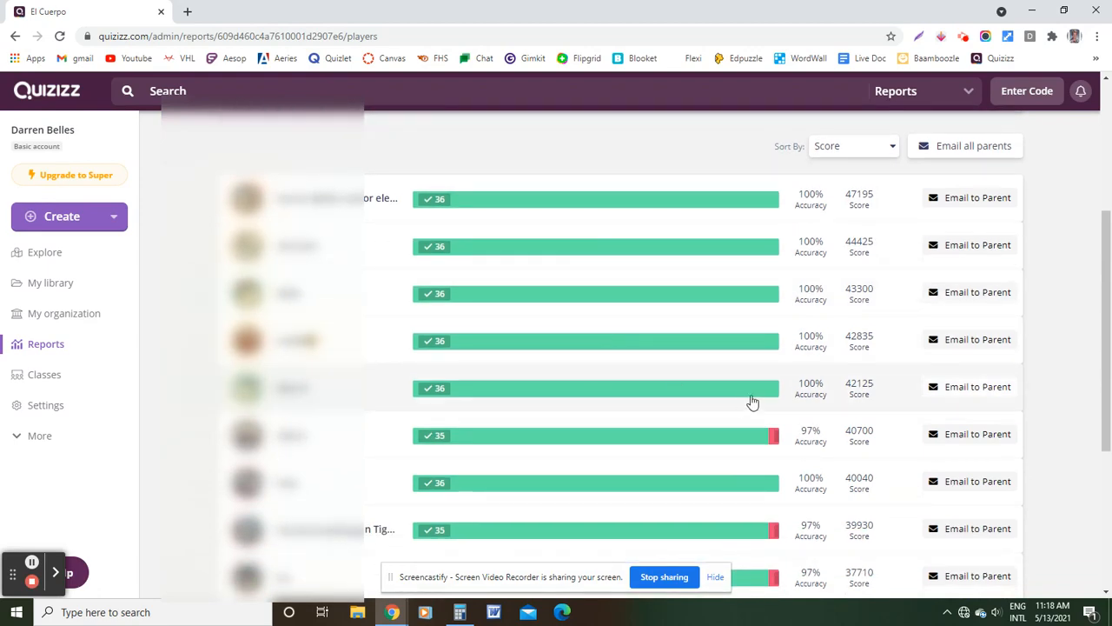
scroll(678, 396, down, 3)
scroll(678, 397, up, 6)
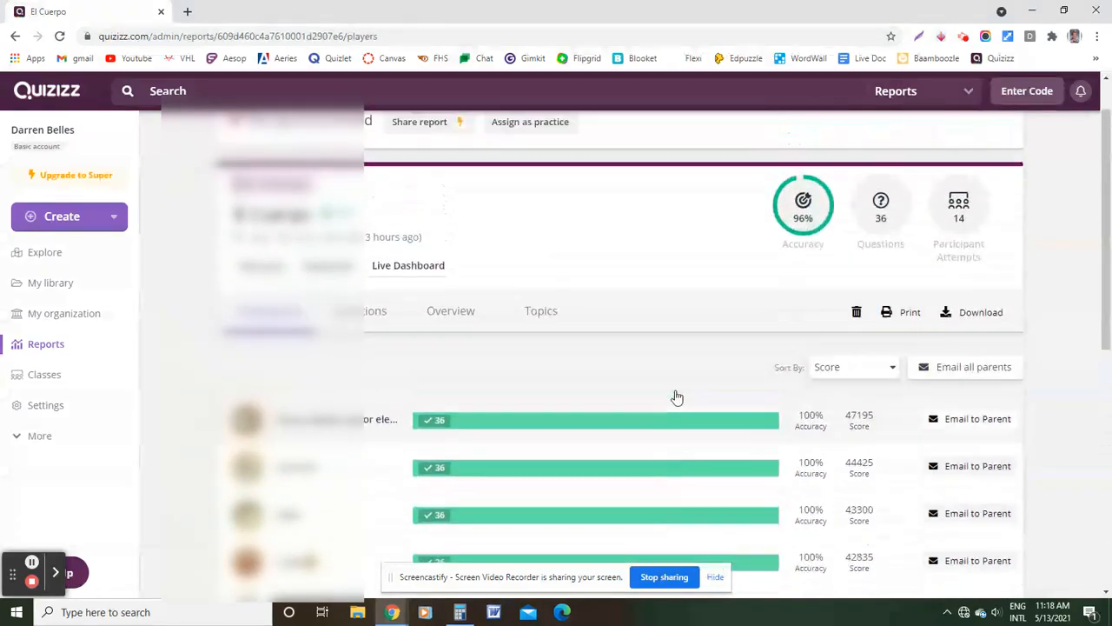
click(349, 368)
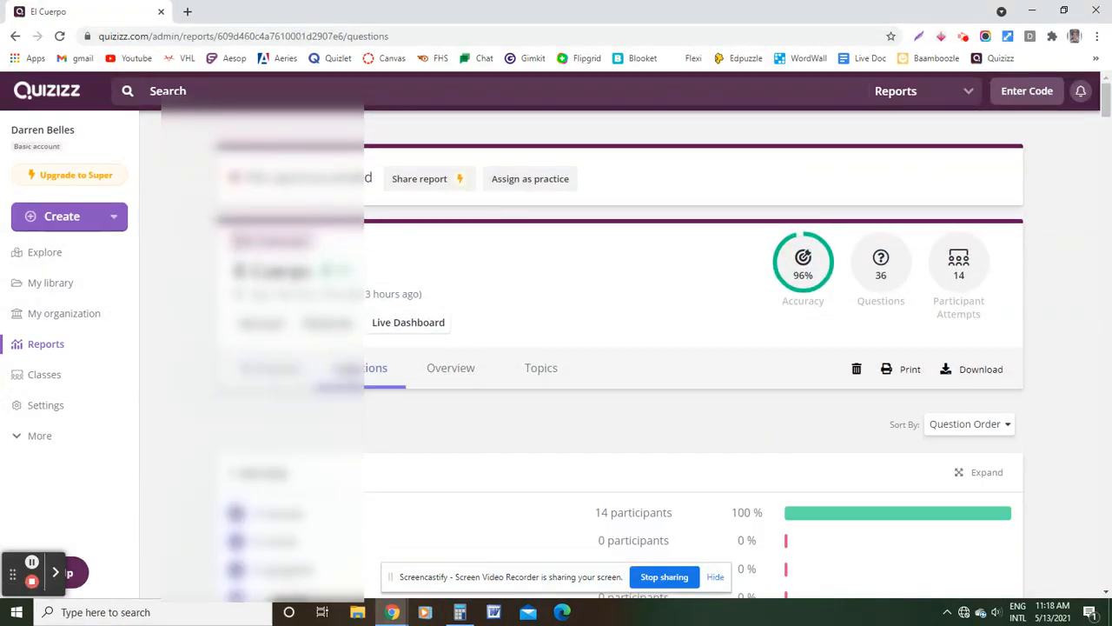
scroll(611, 462, down, 3)
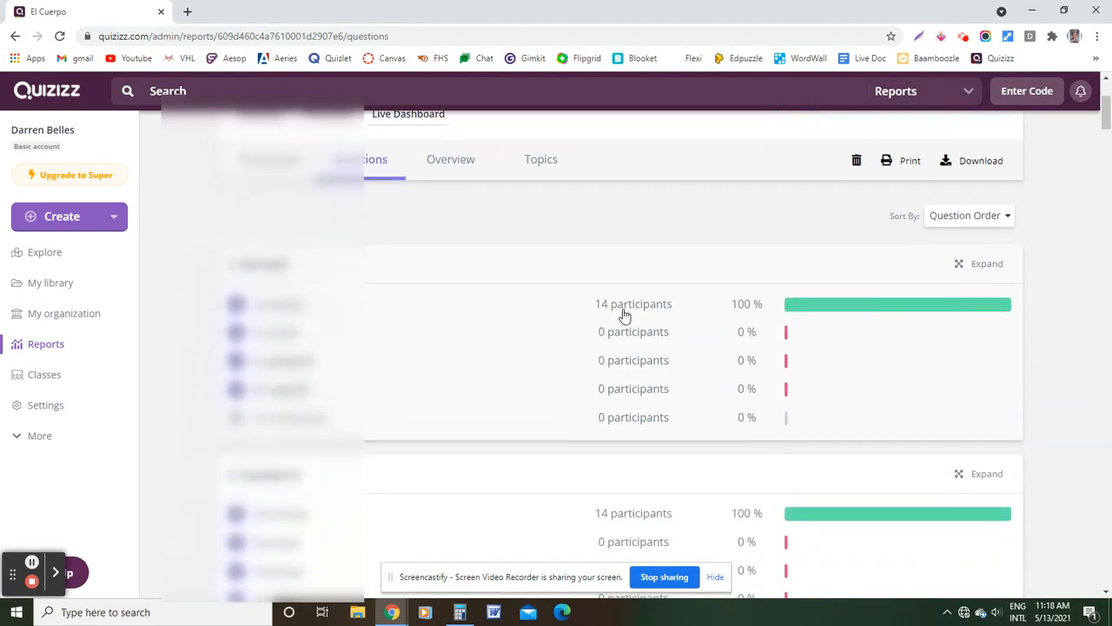
scroll(785, 357, down, 6)
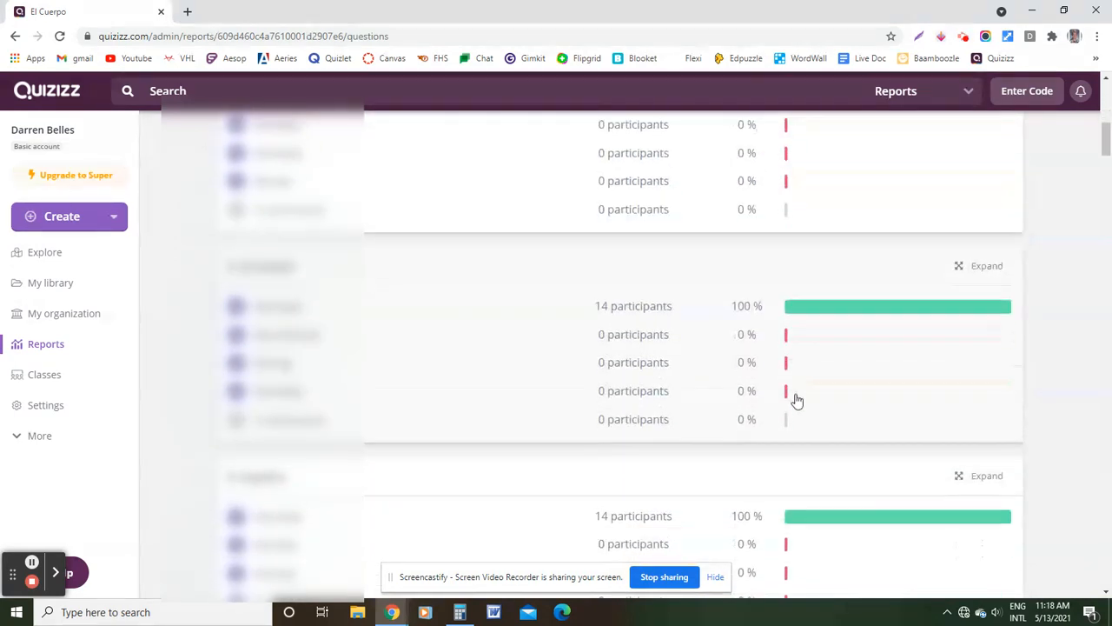
scroll(730, 415, down, 7)
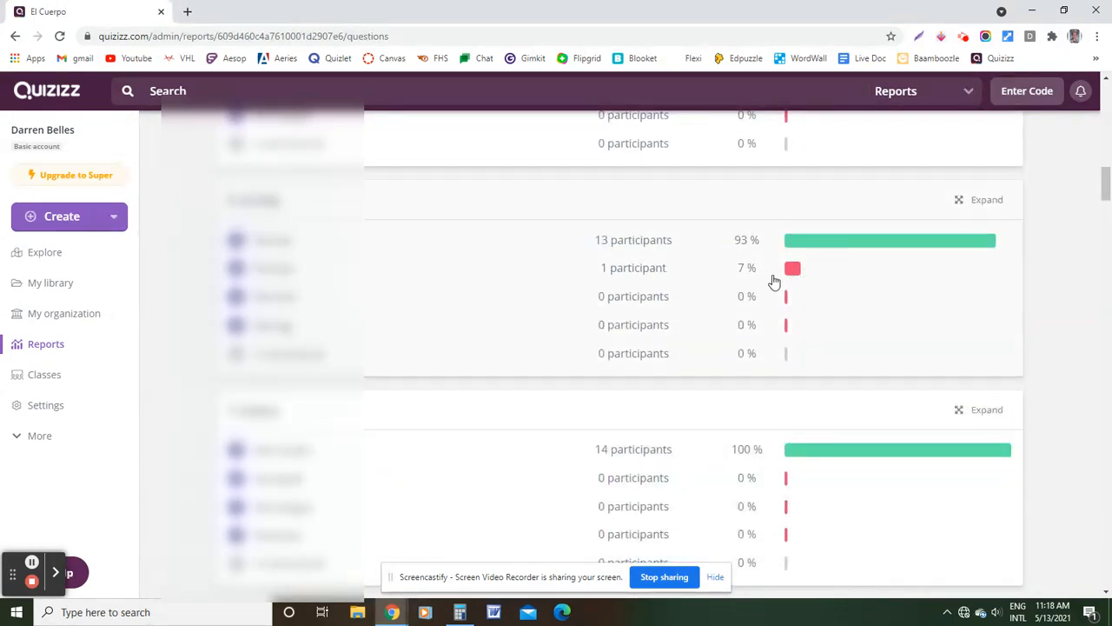
scroll(611, 342, up, 10)
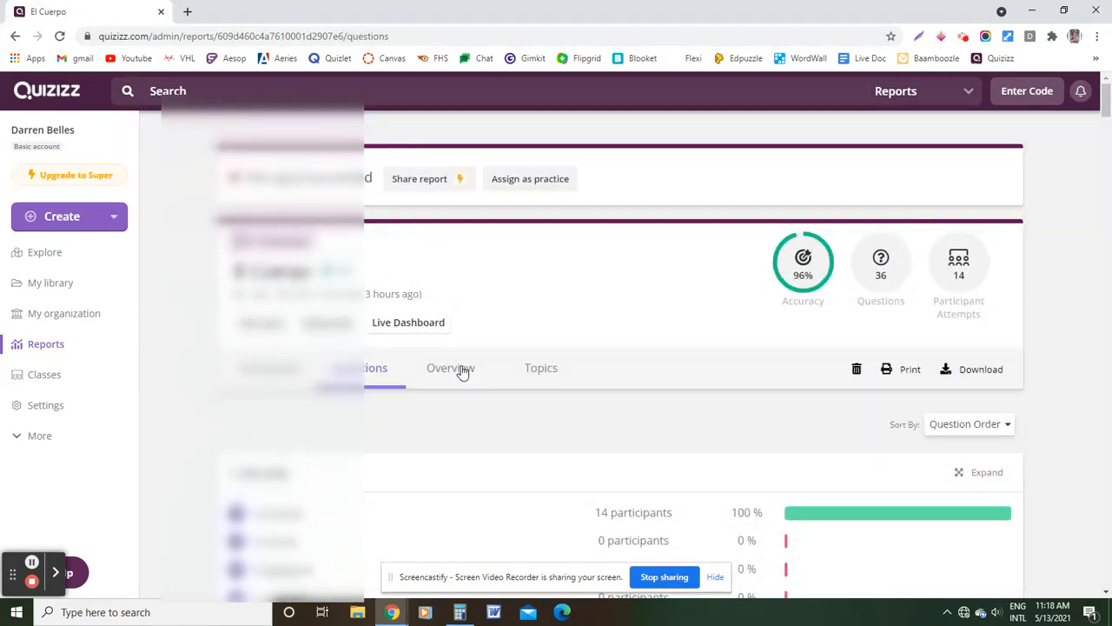
Open the El Cuerpo report's Overview grid and inspect participants' individual answers per question
click(462, 372)
scroll(709, 408, down, 3)
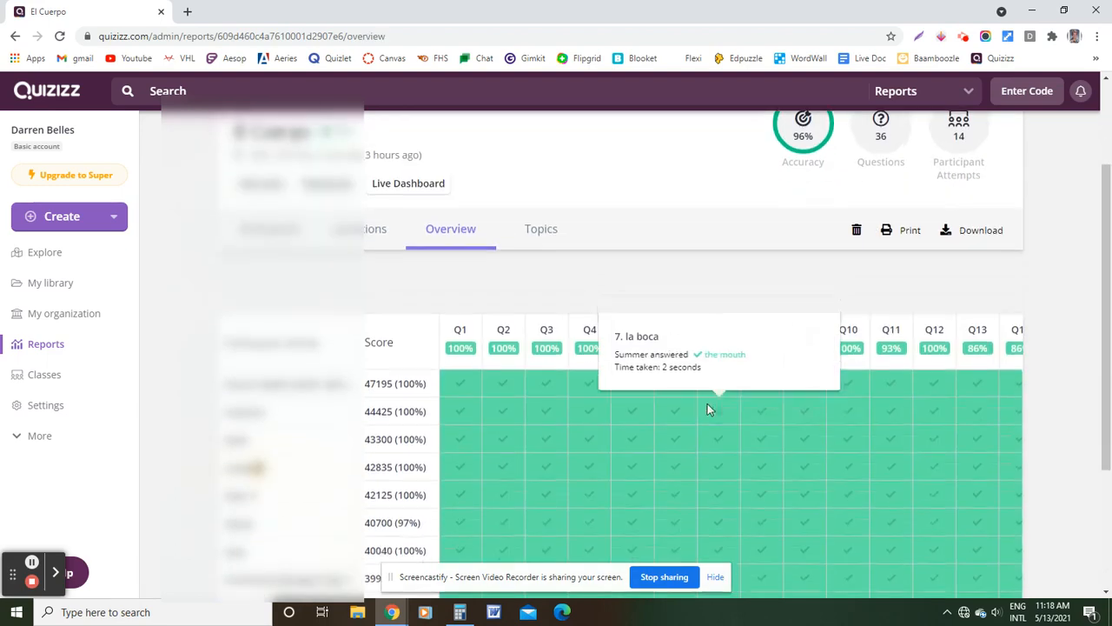
scroll(701, 393, down, 2)
scroll(697, 392, up, 4)
scroll(700, 392, down, 2)
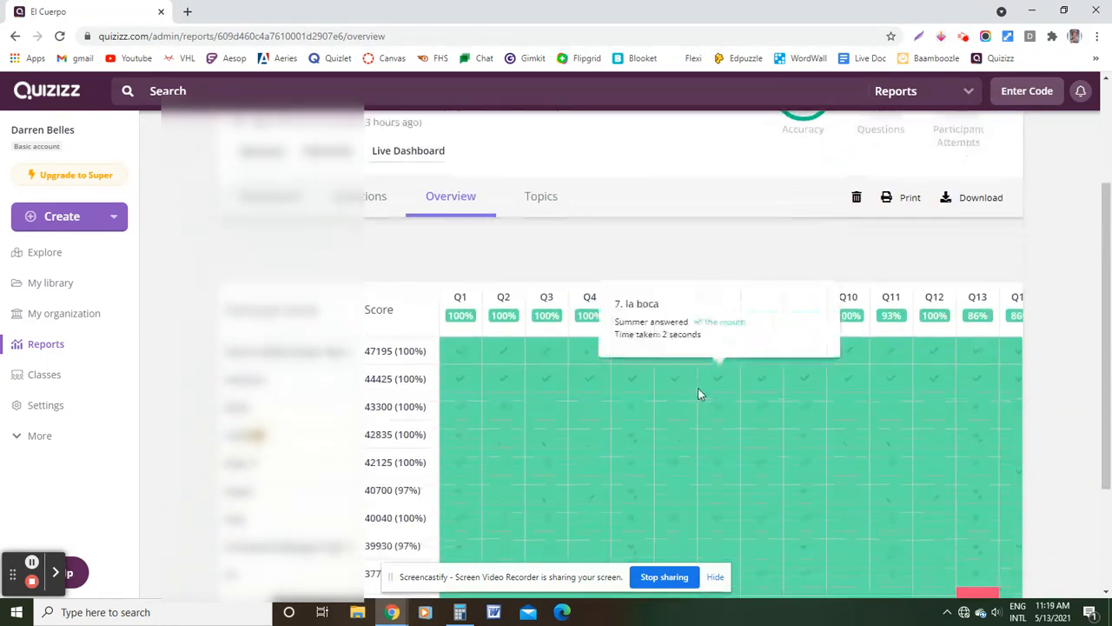
drag(1109, 396, 1107, 504)
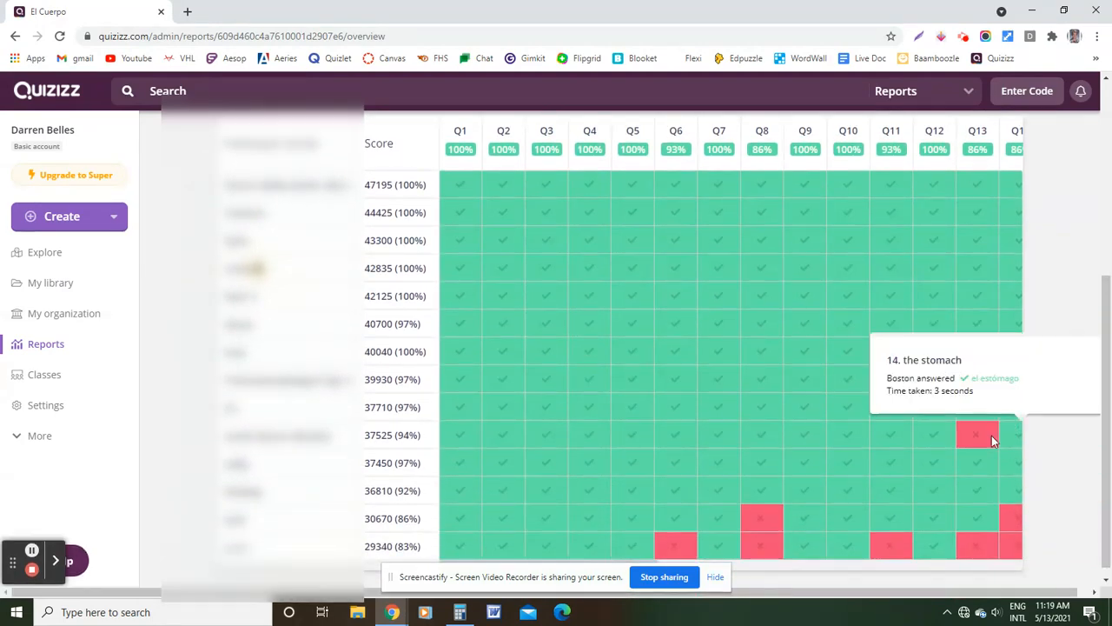
mouse_move(958, 438)
scroll(495, 442, up, 4)
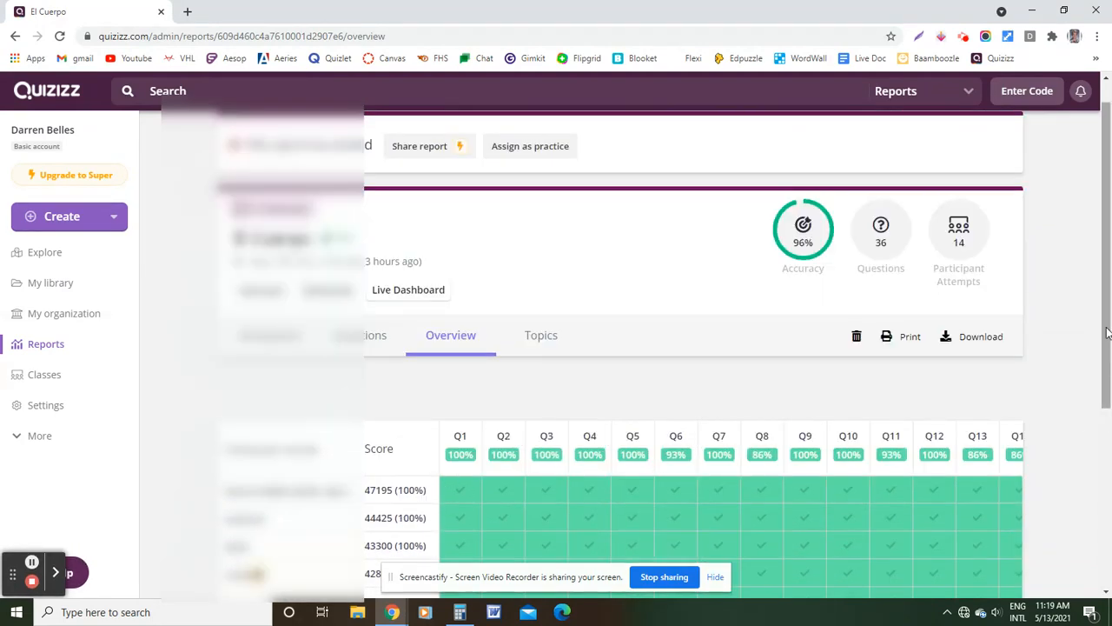
drag(1107, 334, 1108, 456)
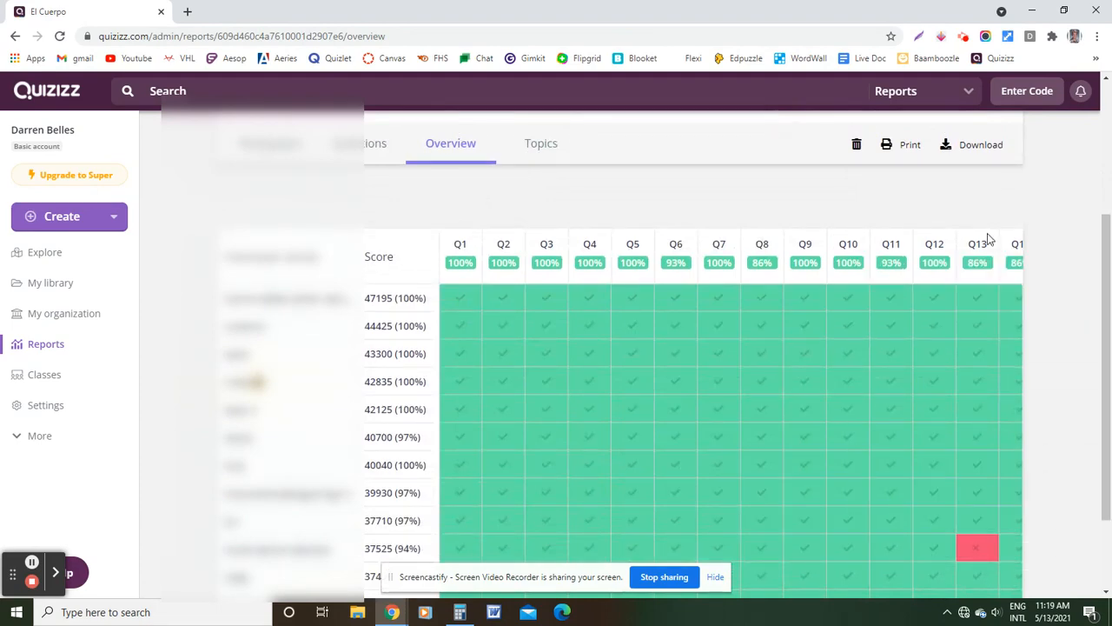
mouse_move(975, 285)
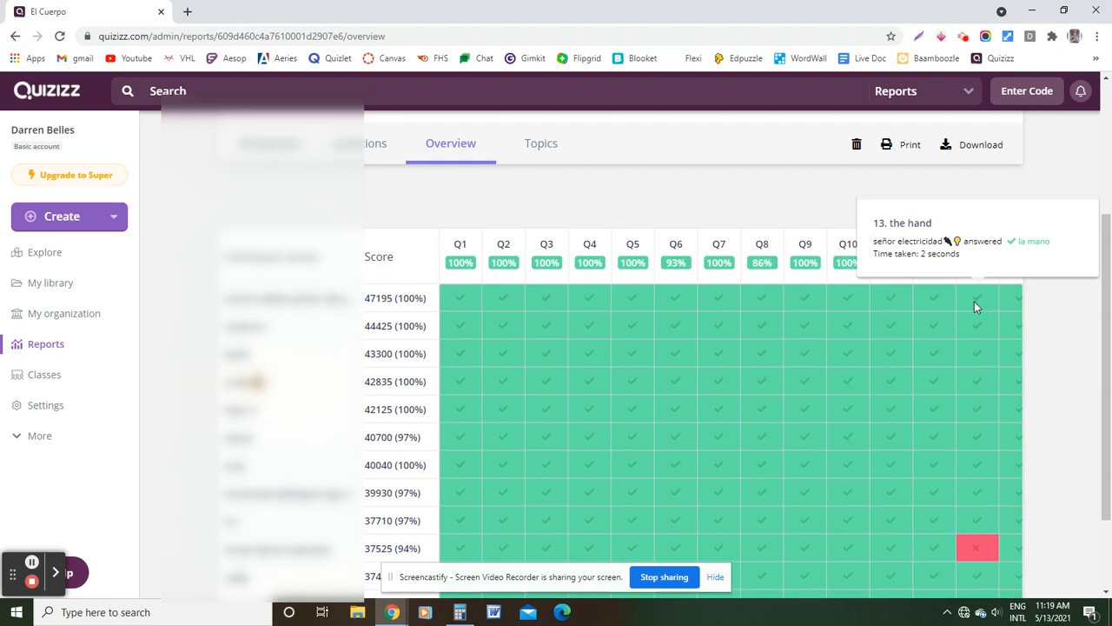
mouse_move(980, 543)
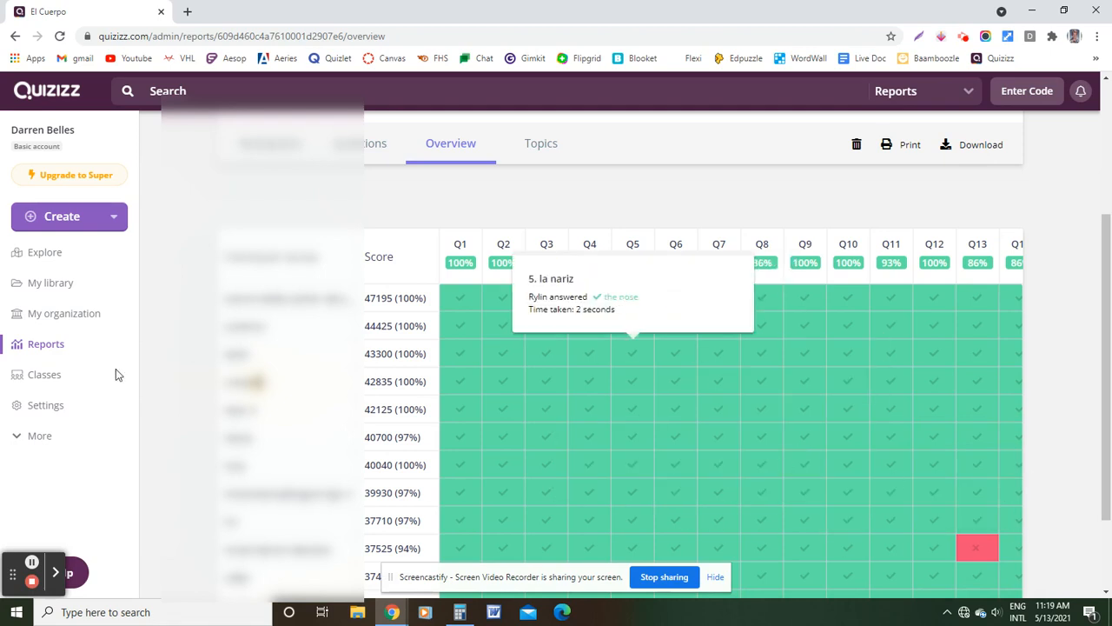
Go to My library and choose Create > Quiz
click(78, 282)
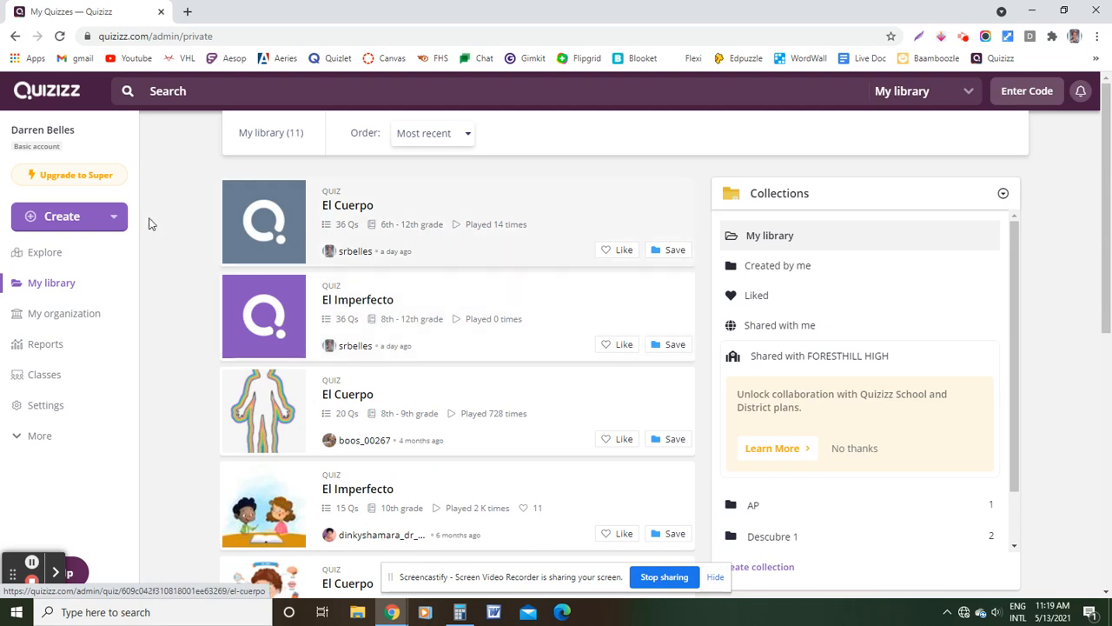
click(65, 219)
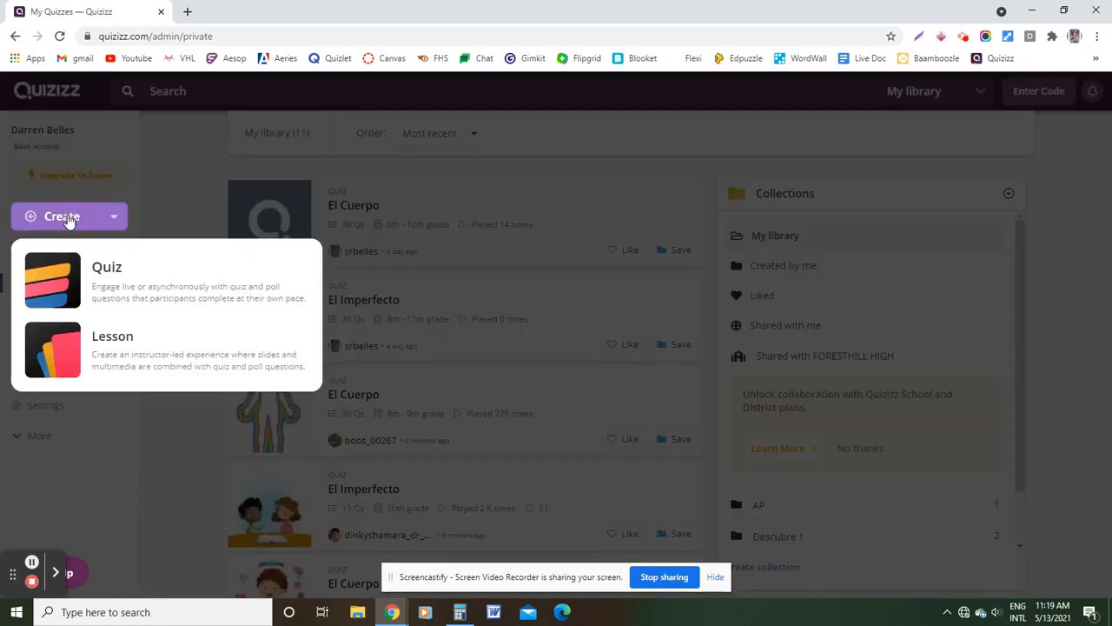
click(140, 288)
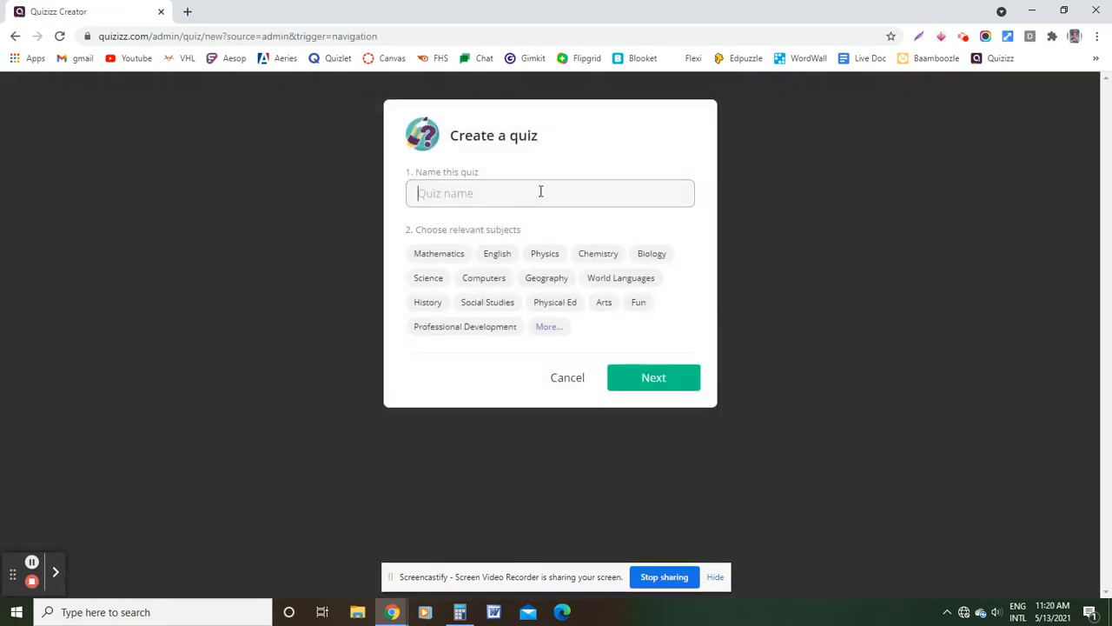
Create the quiz 'Los Deportes' tagged World Languages, then cancel a blank multiple-choice question
text(P)
key(BackSpace)
text(Lo)
key(BackSpace)
key(BackSpace)
text(Los)
click(619, 279)
click(668, 386)
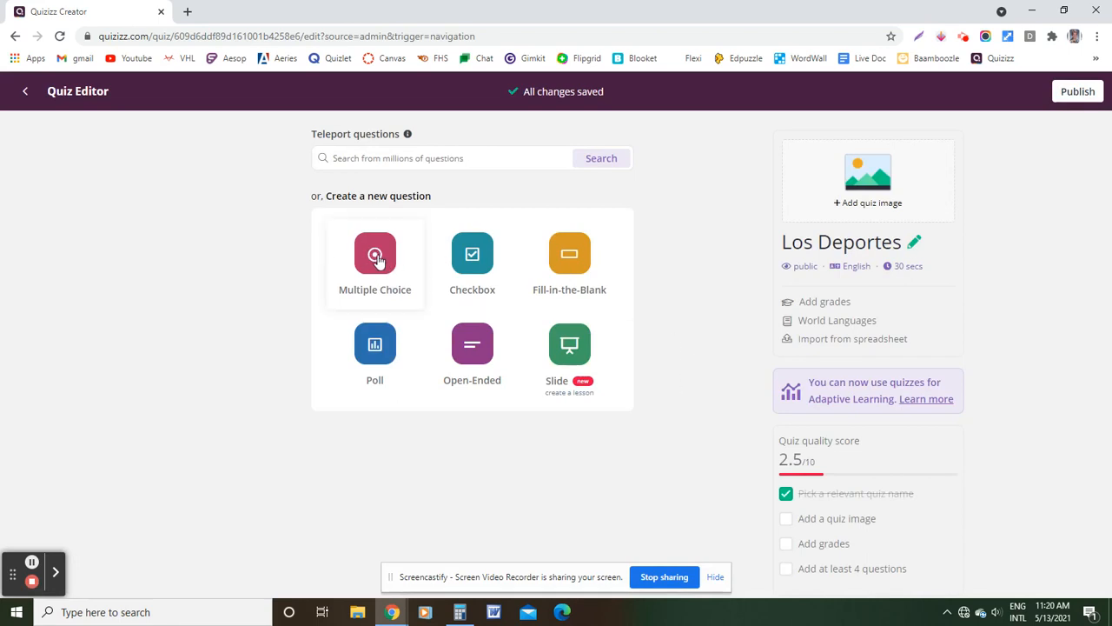
click(376, 257)
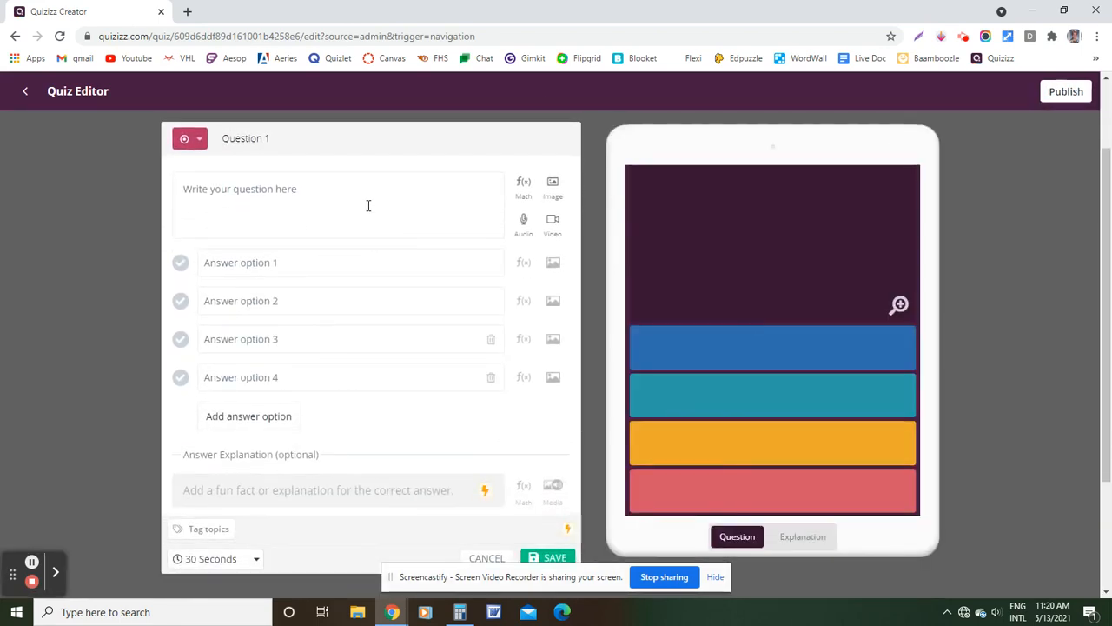
click(485, 558)
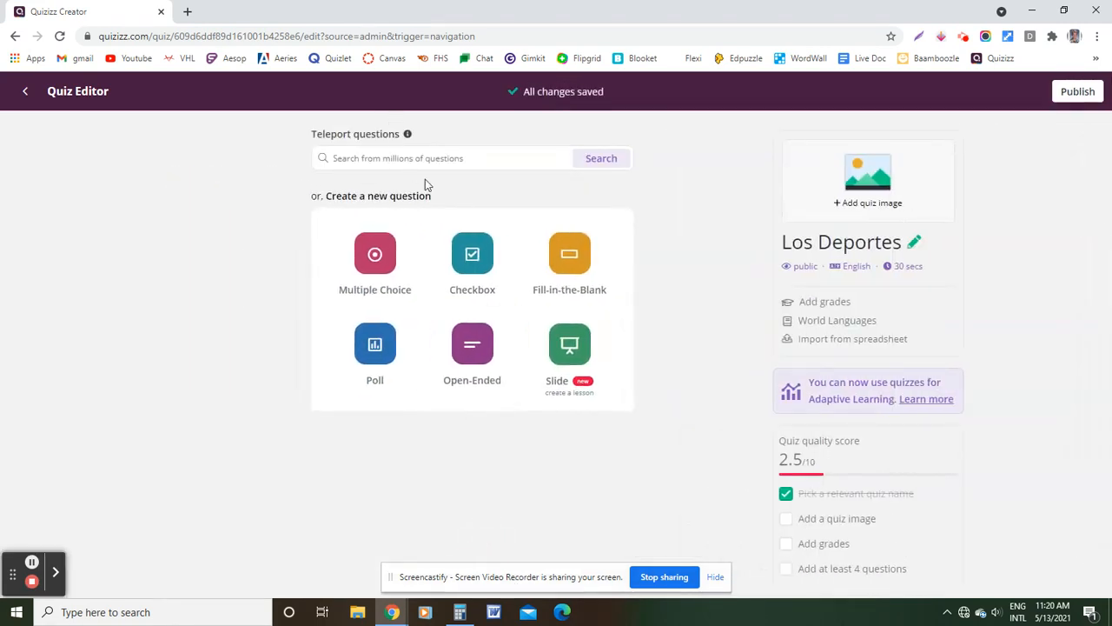
Search public quizzes for 'Los Deportes' and teleport the athletics Q1 and baseball Q3 questions
click(452, 158)
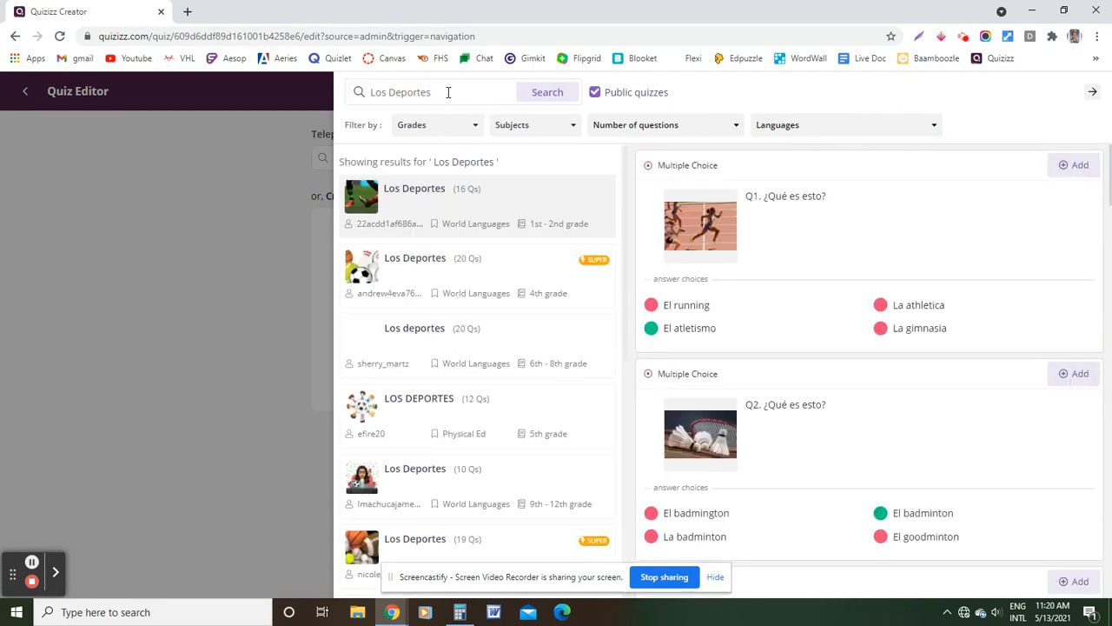
drag(460, 90, 372, 90)
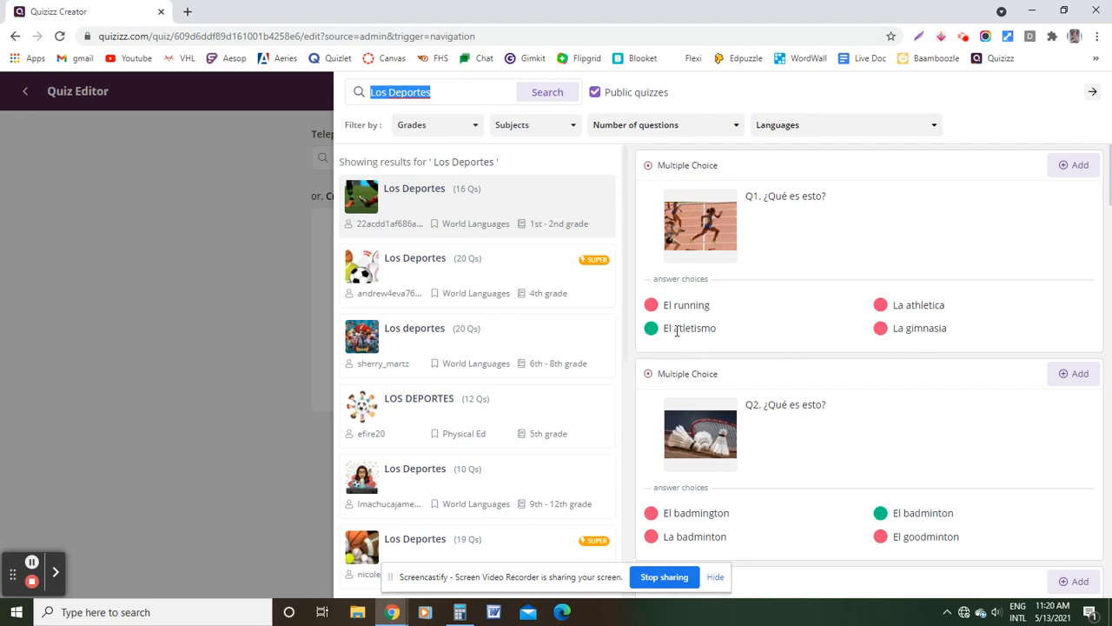
click(1076, 169)
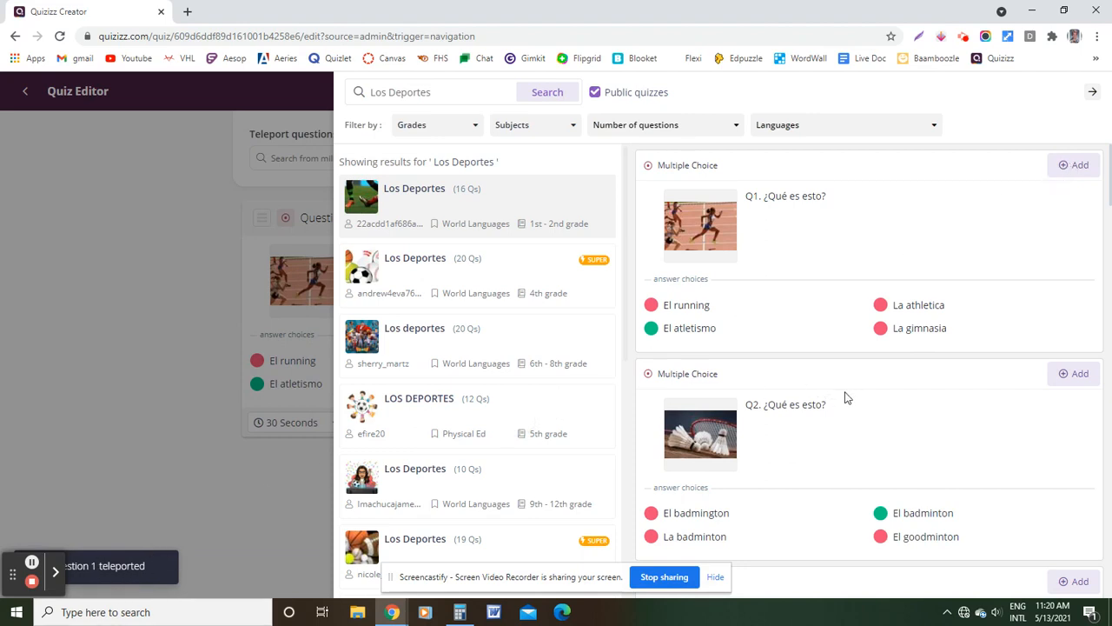
scroll(848, 398, down, 2)
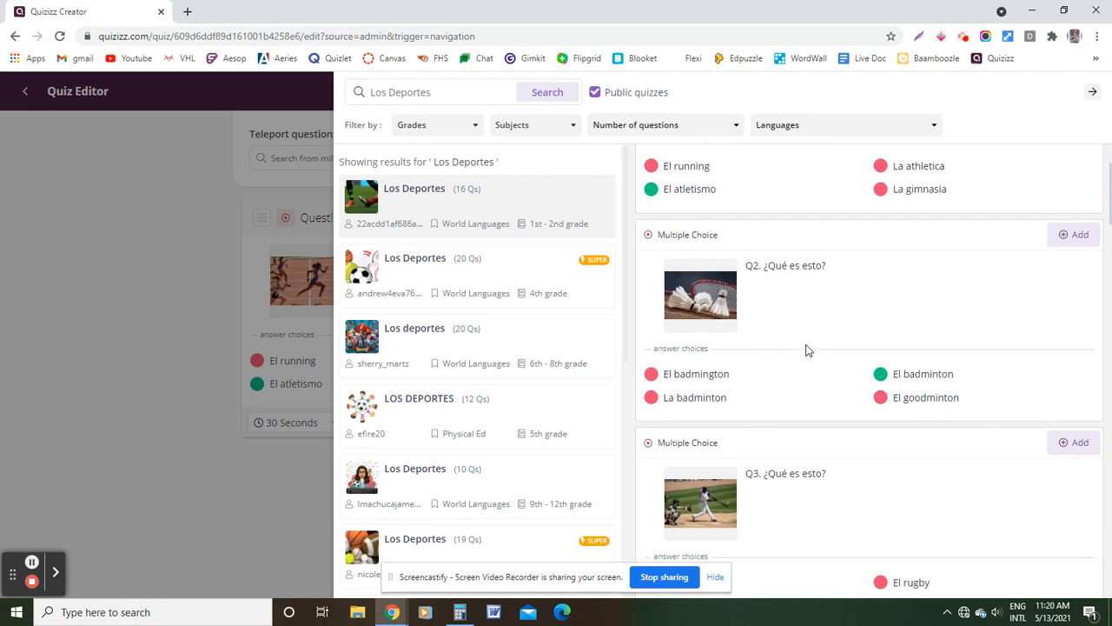
scroll(789, 348, down, 4)
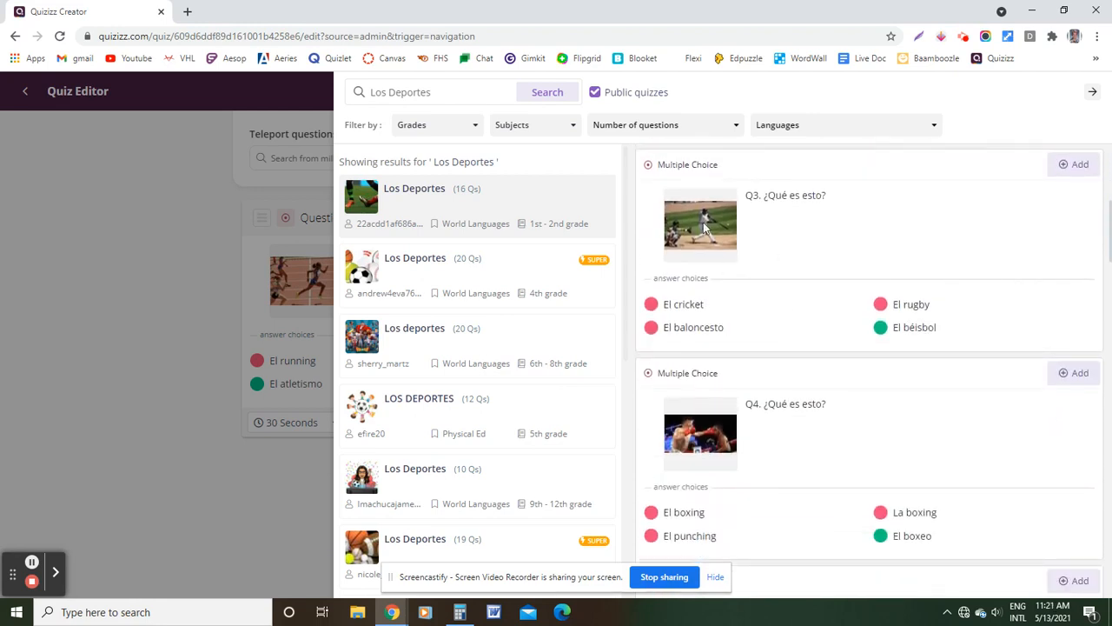
click(1071, 165)
Teleport the volleyball Q7 question from the third Los deportes quiz, then close the search results
scroll(857, 365, down, 2)
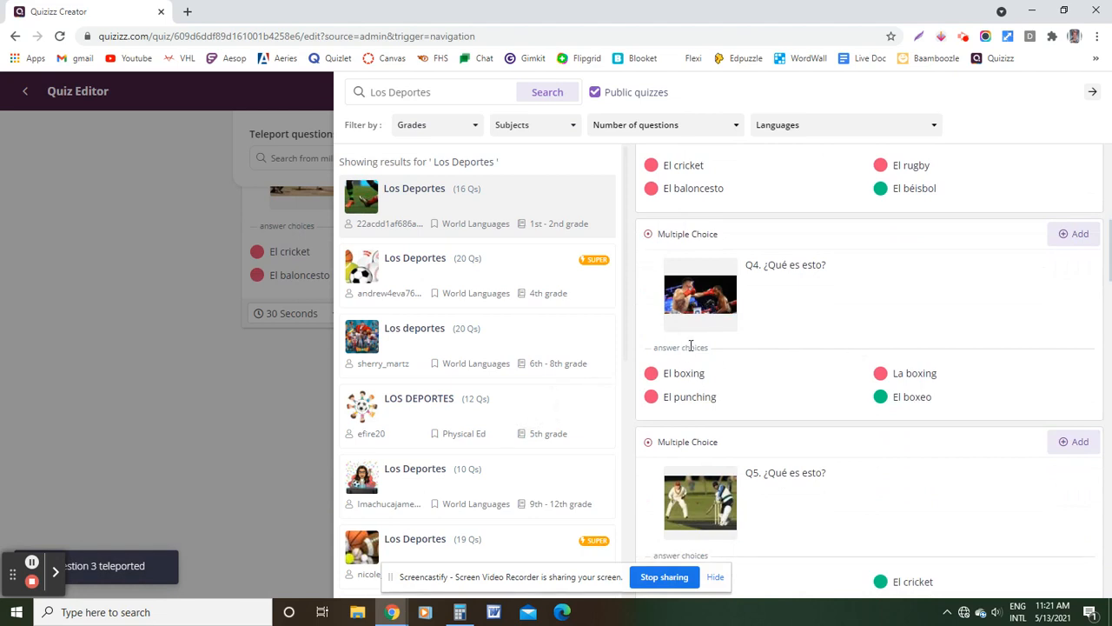
scroll(691, 346, down, 3)
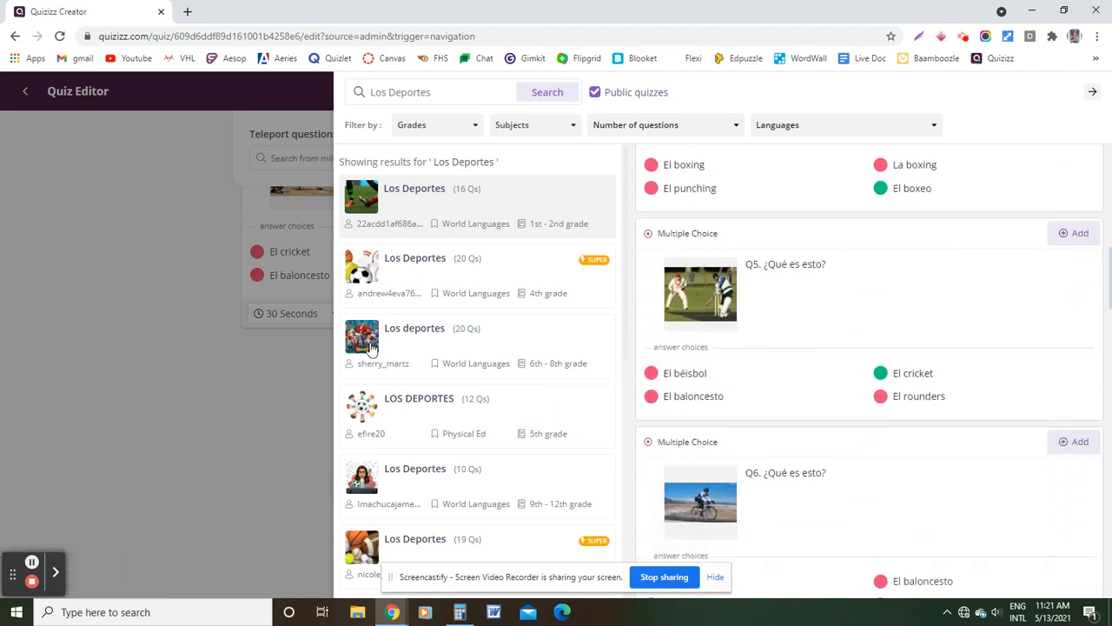
click(509, 347)
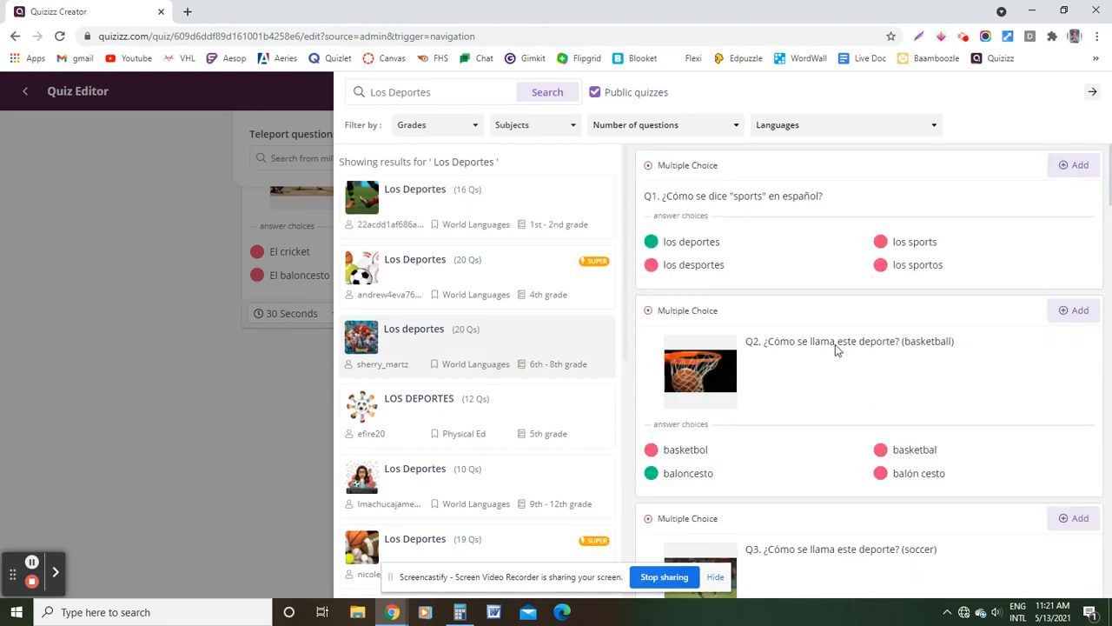
scroll(835, 349, down, 10)
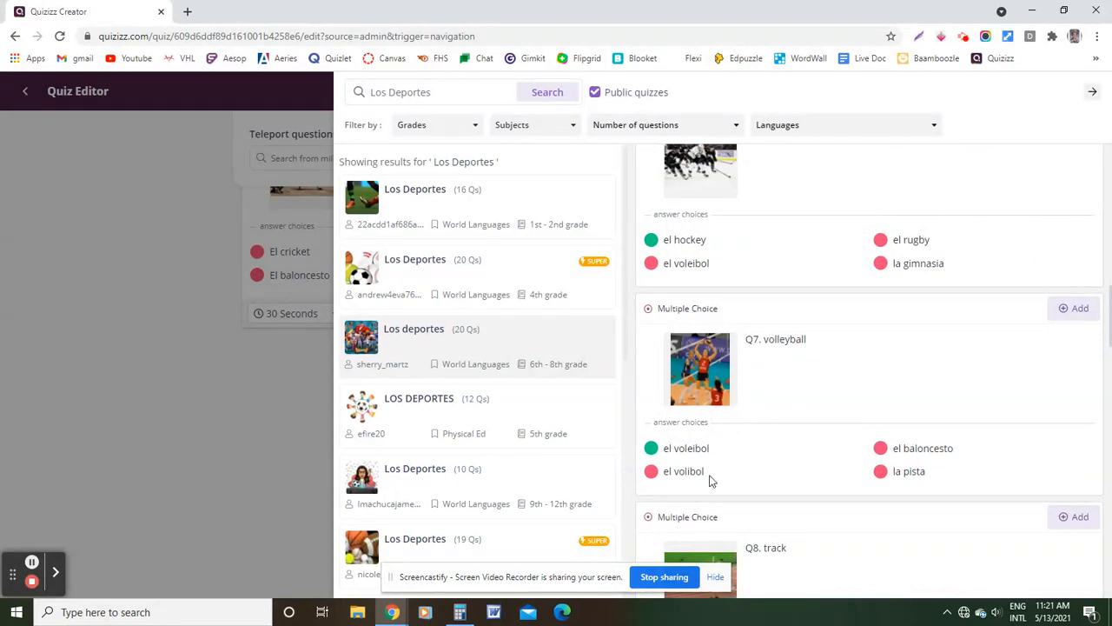
click(1077, 309)
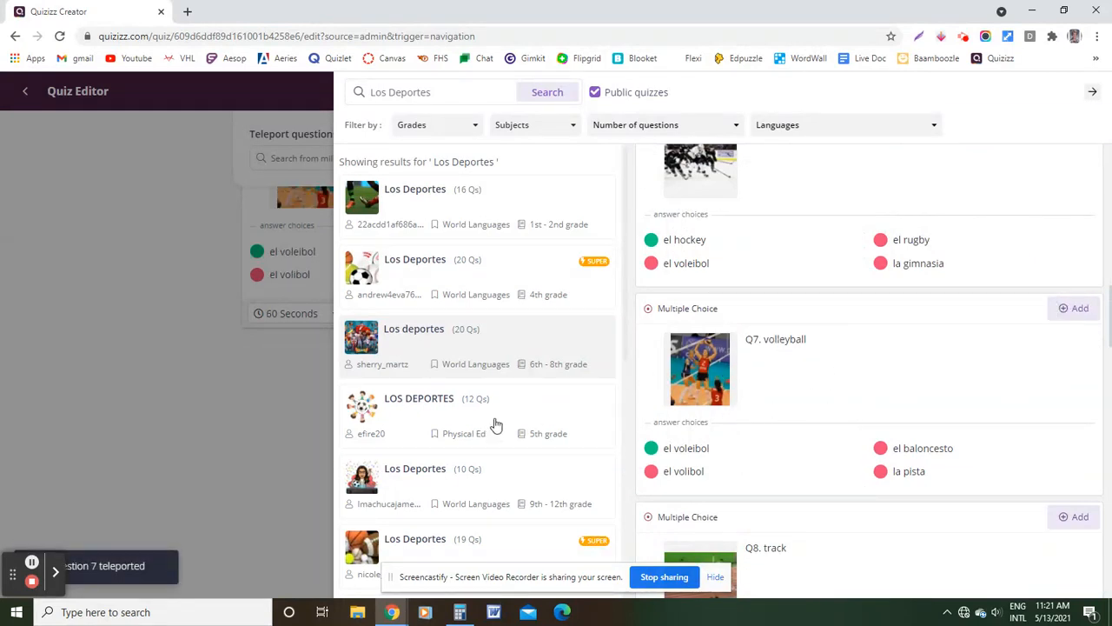
scroll(494, 411, down, 3)
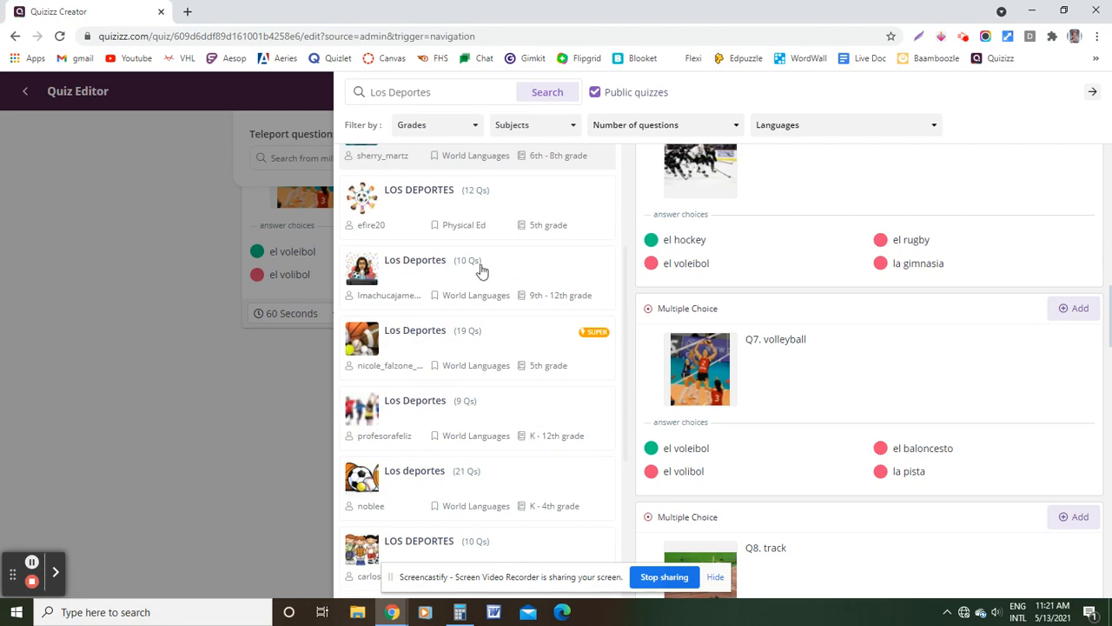
click(243, 397)
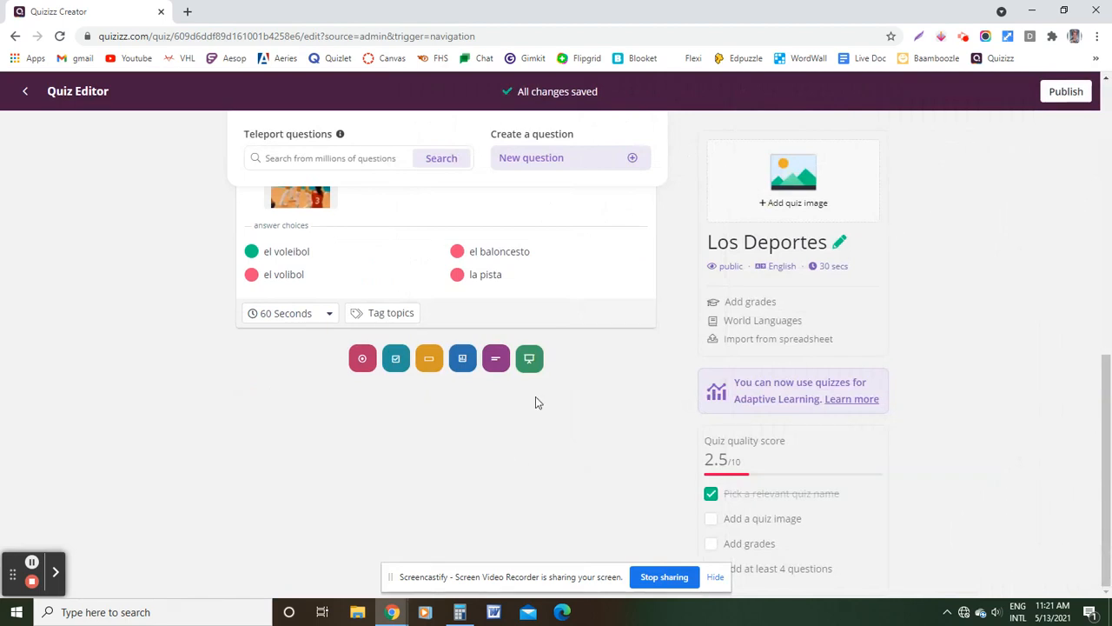
Change option 1 of the volleyball question to 'el voleiból', keep it correct, and save
scroll(536, 398, up, 2)
scroll(535, 398, up, 5)
scroll(534, 397, down, 6)
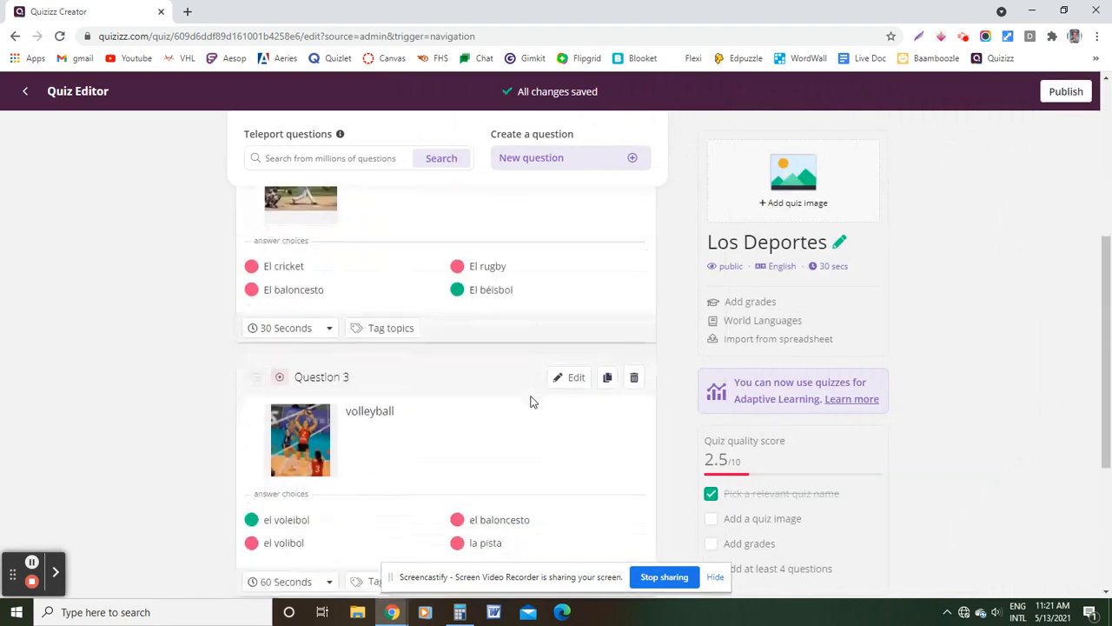
scroll(357, 285, up, 1)
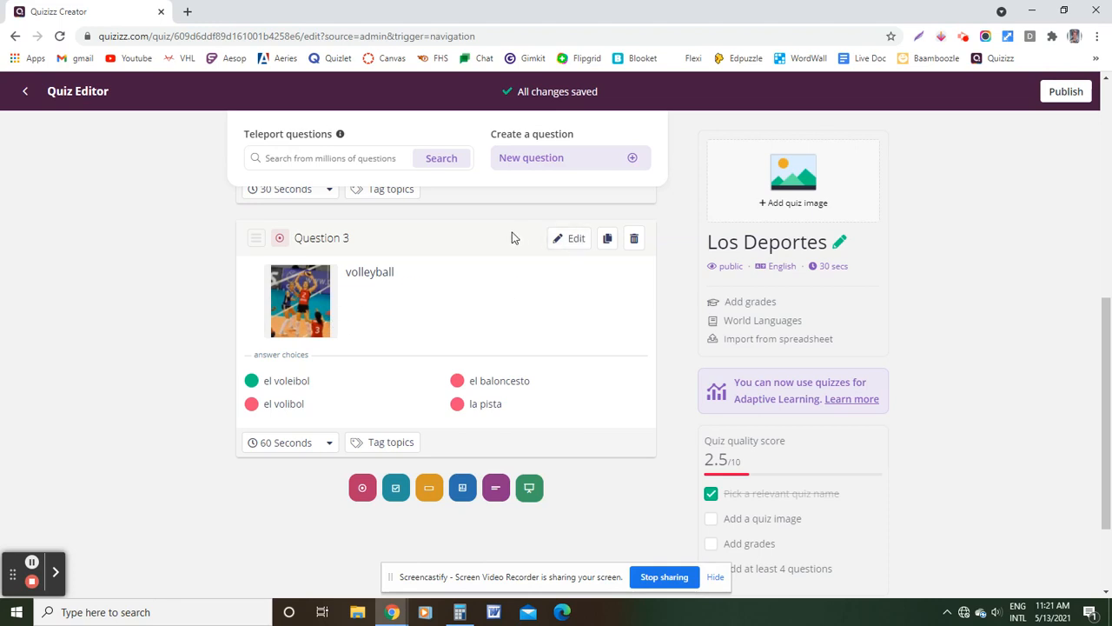
click(574, 242)
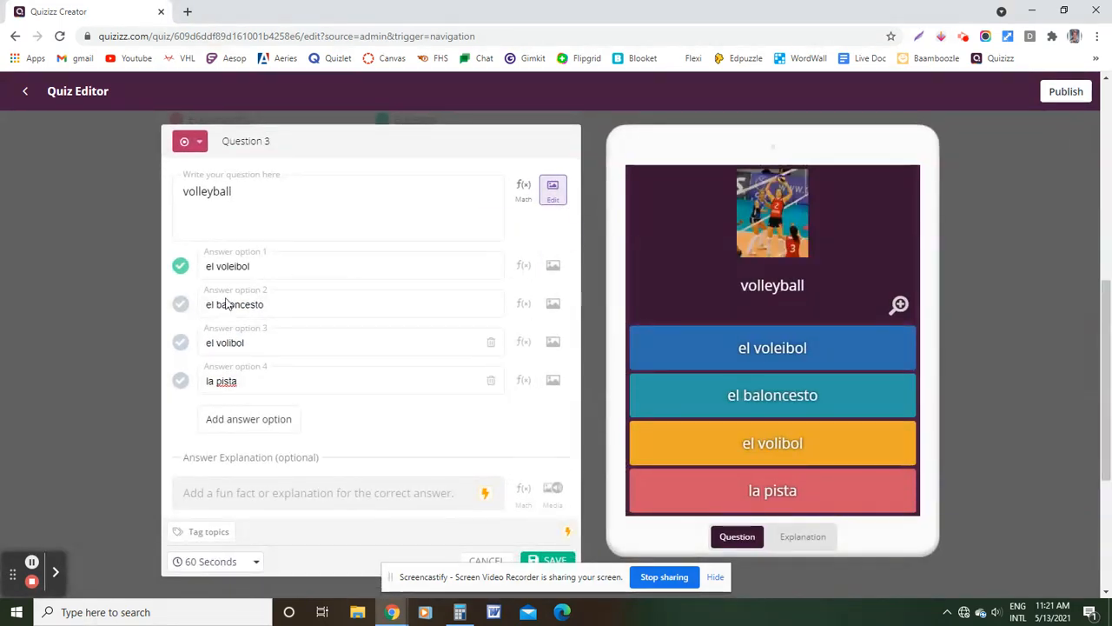
click(180, 346)
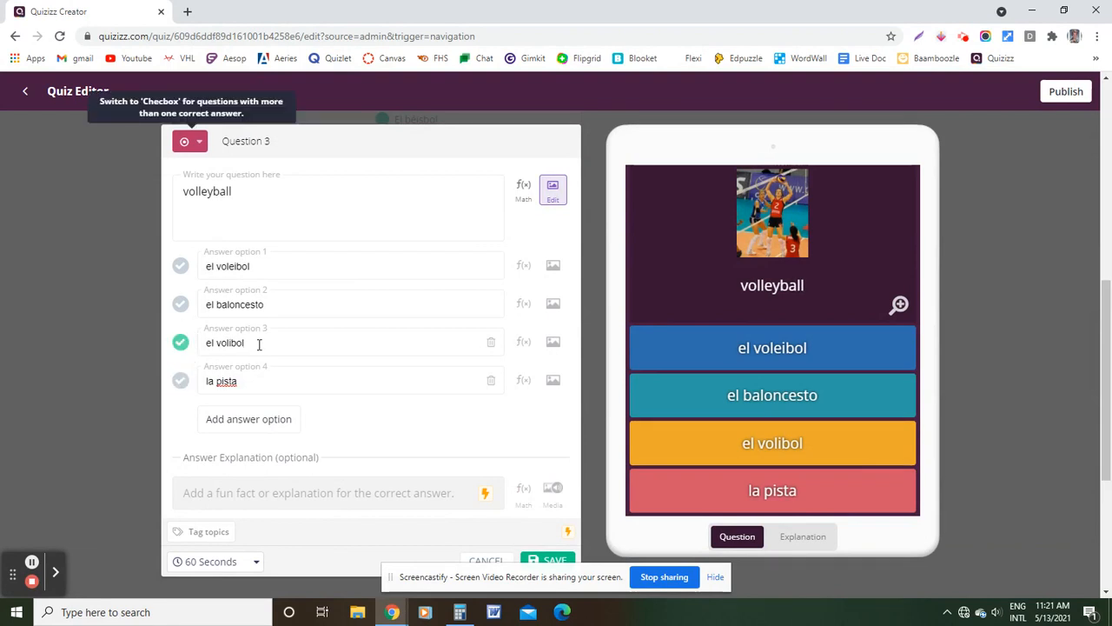
click(190, 270)
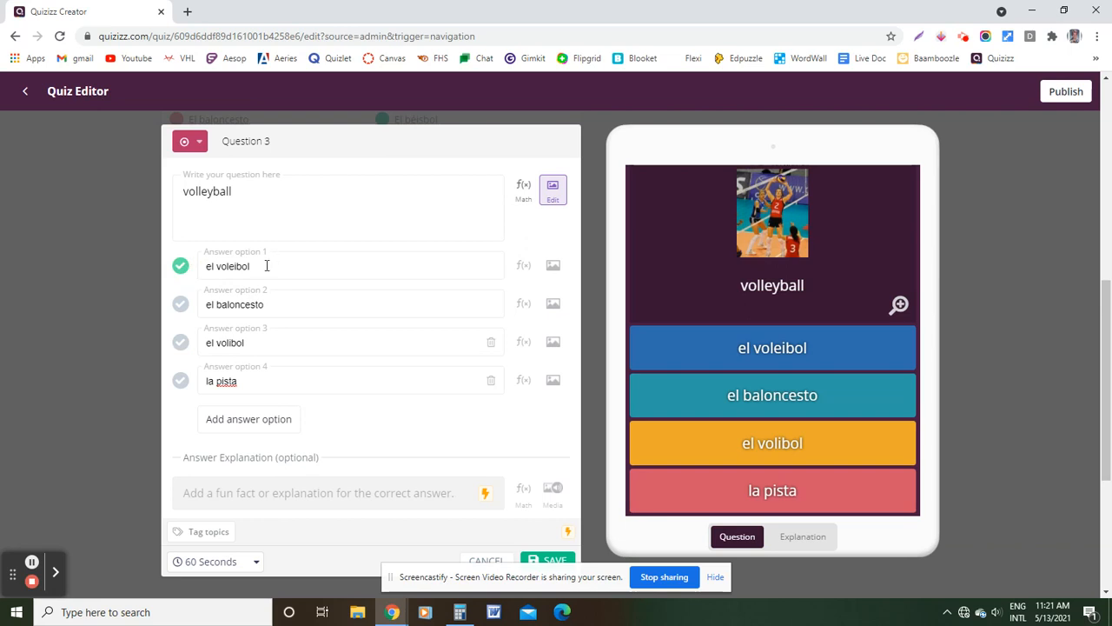
drag(241, 266, 272, 272)
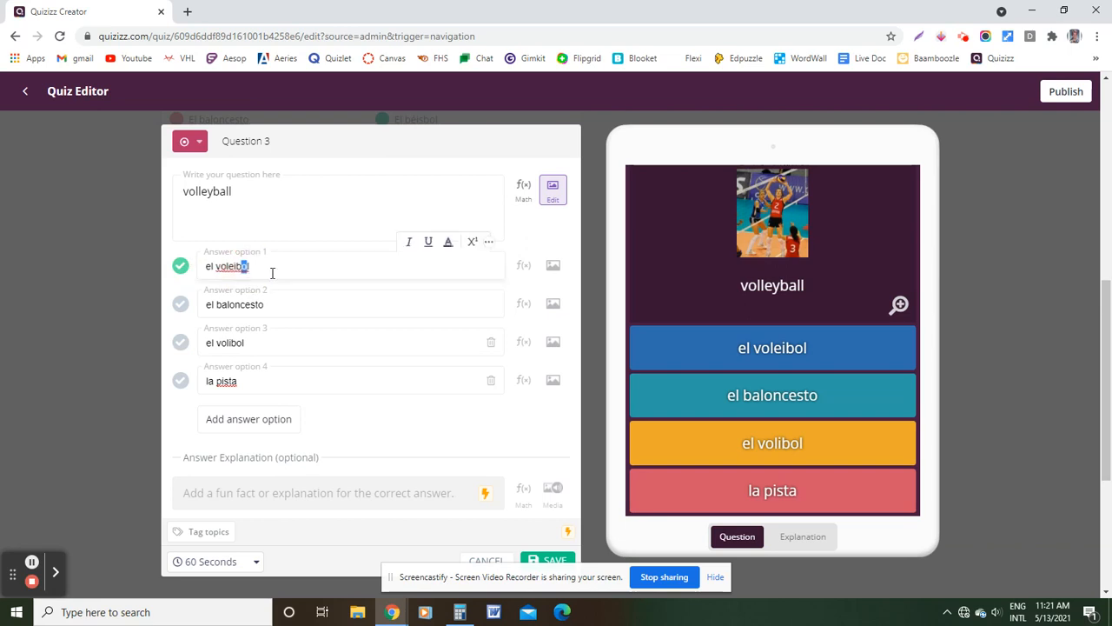
text(ól)
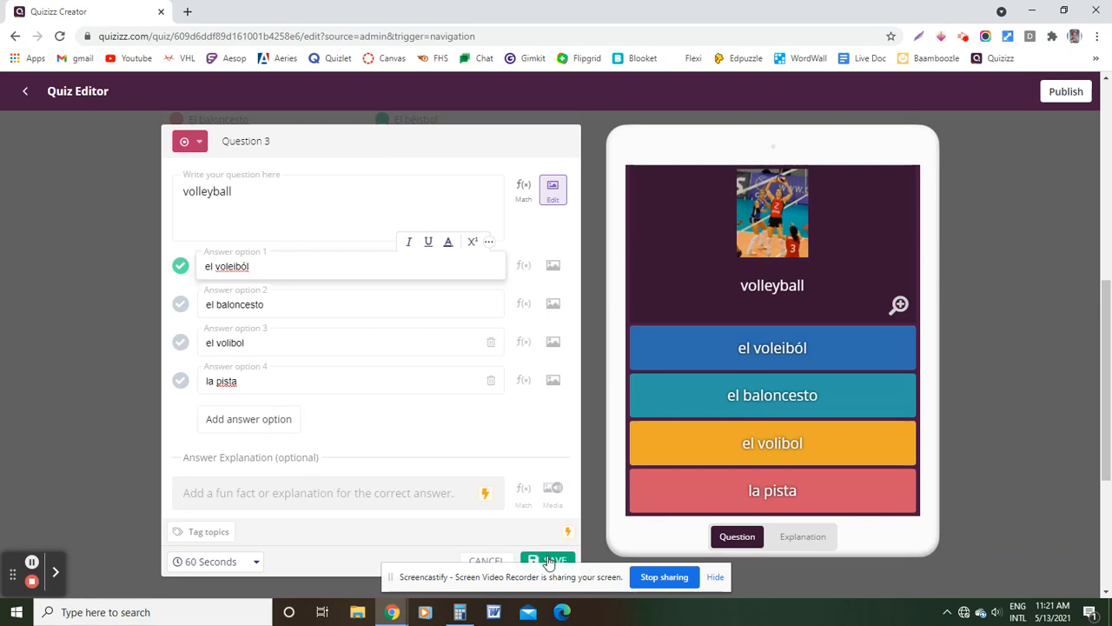
click(491, 558)
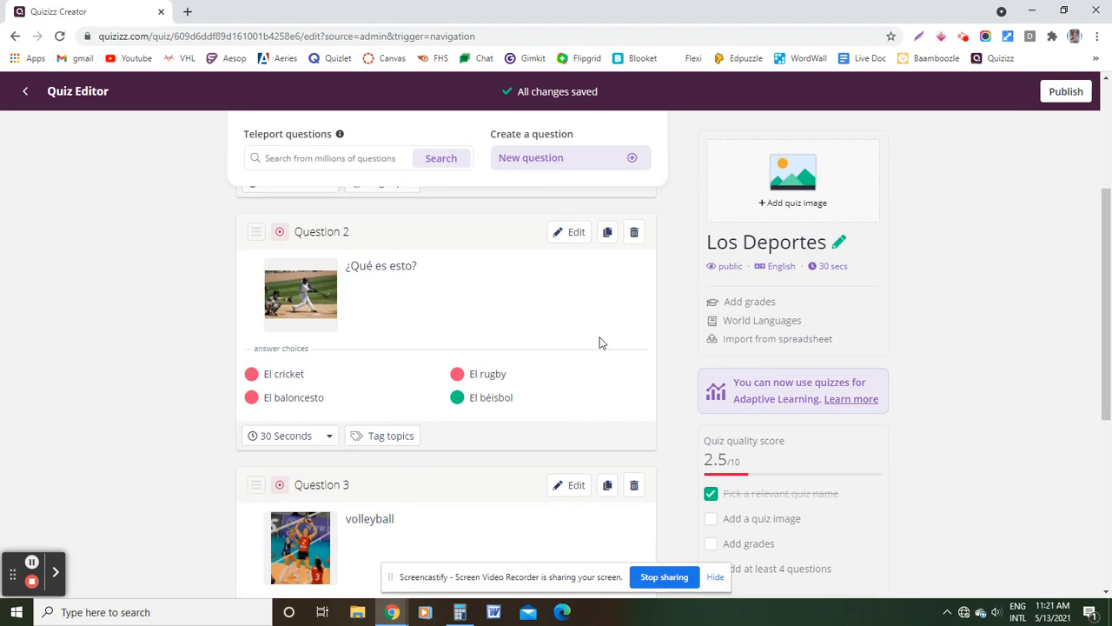
Publish the Los Deportes quiz in English for grades 1st to 4th, public to everyone
scroll(548, 358, down, 4)
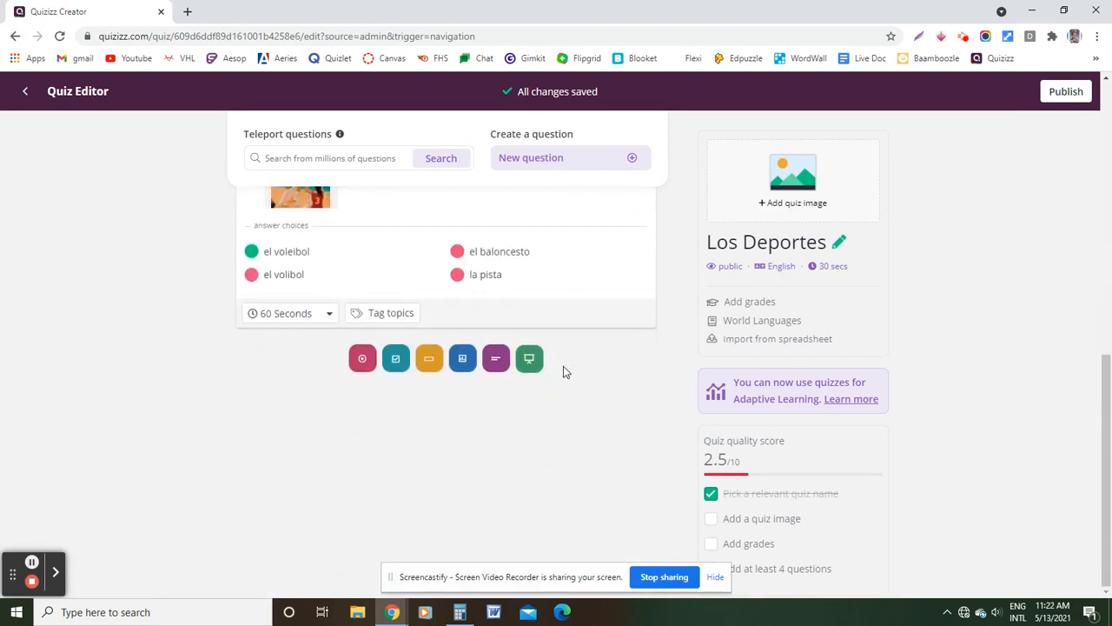
scroll(730, 306, up, 8)
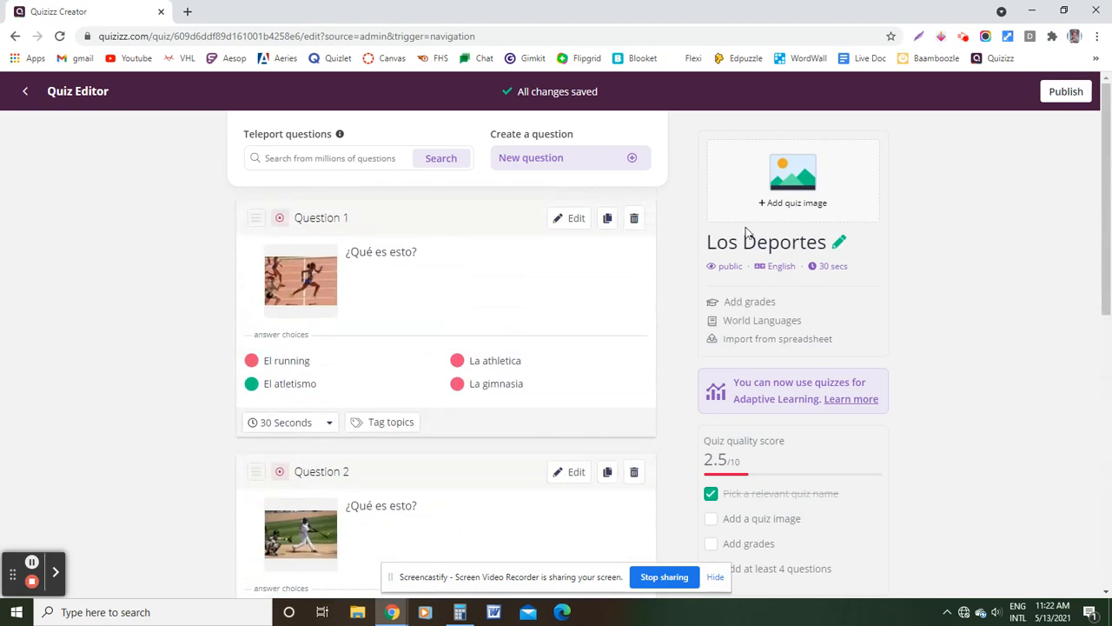
click(1067, 93)
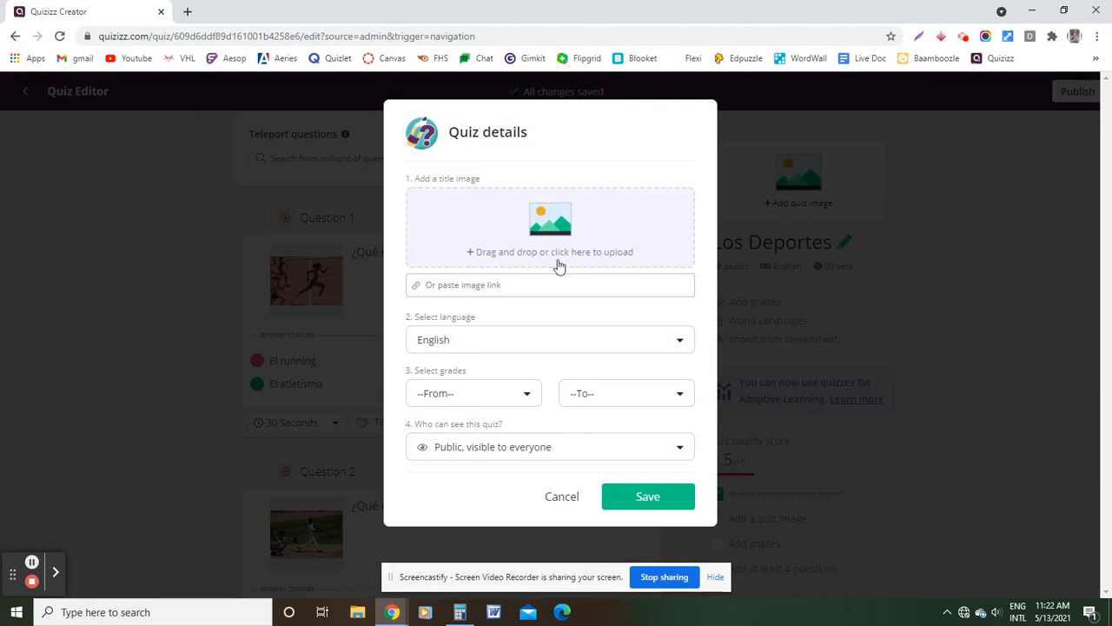
click(526, 342)
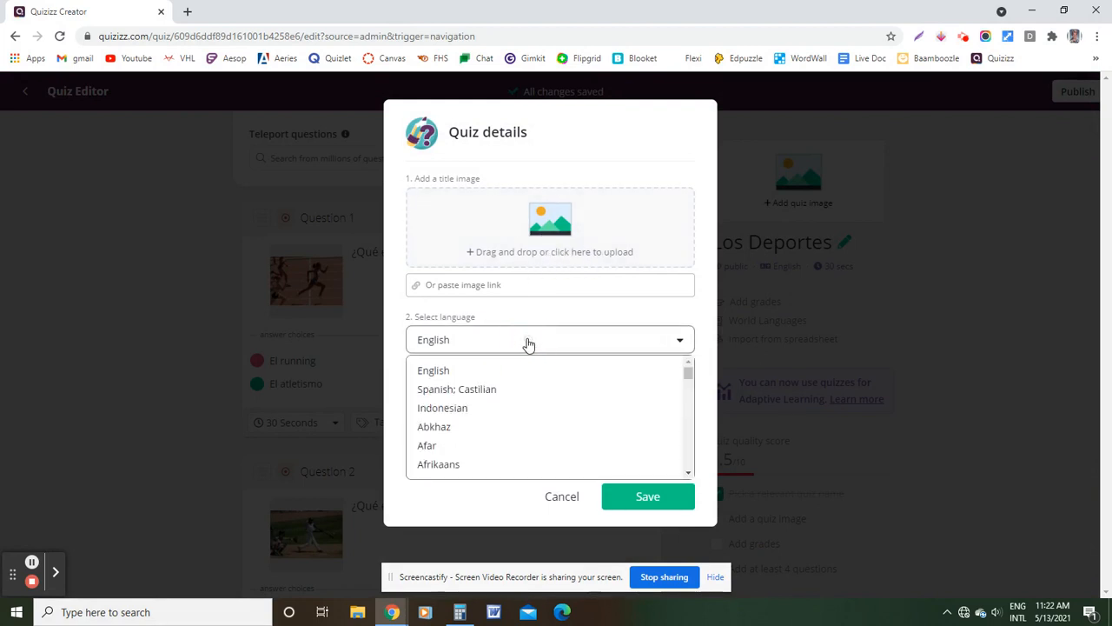
click(665, 311)
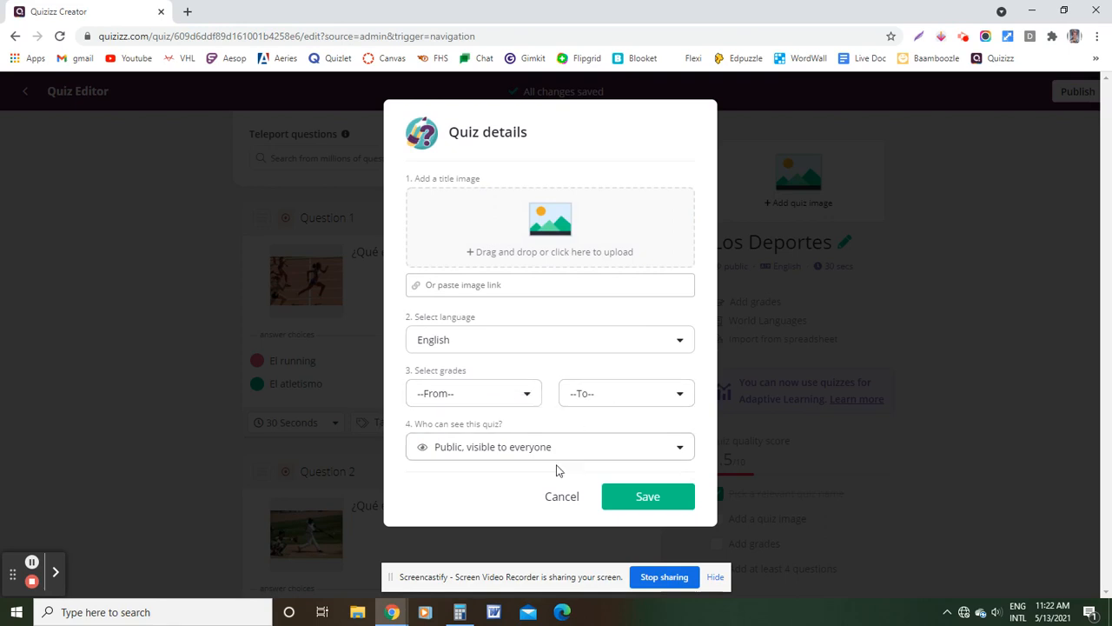
click(521, 399)
click(507, 442)
click(640, 392)
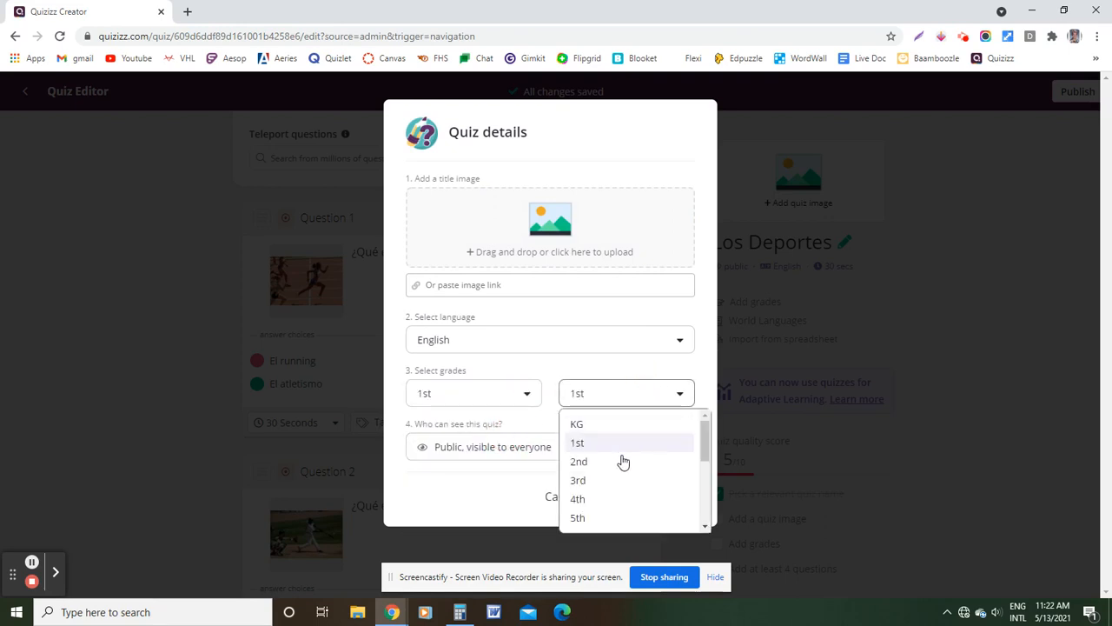
click(617, 496)
click(582, 452)
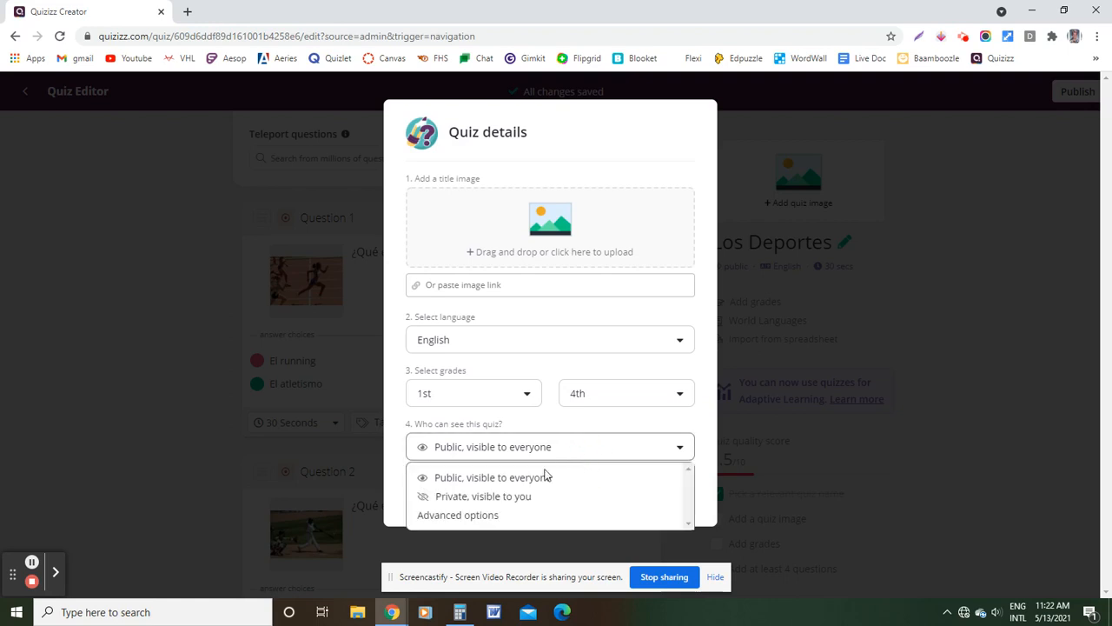
click(704, 423)
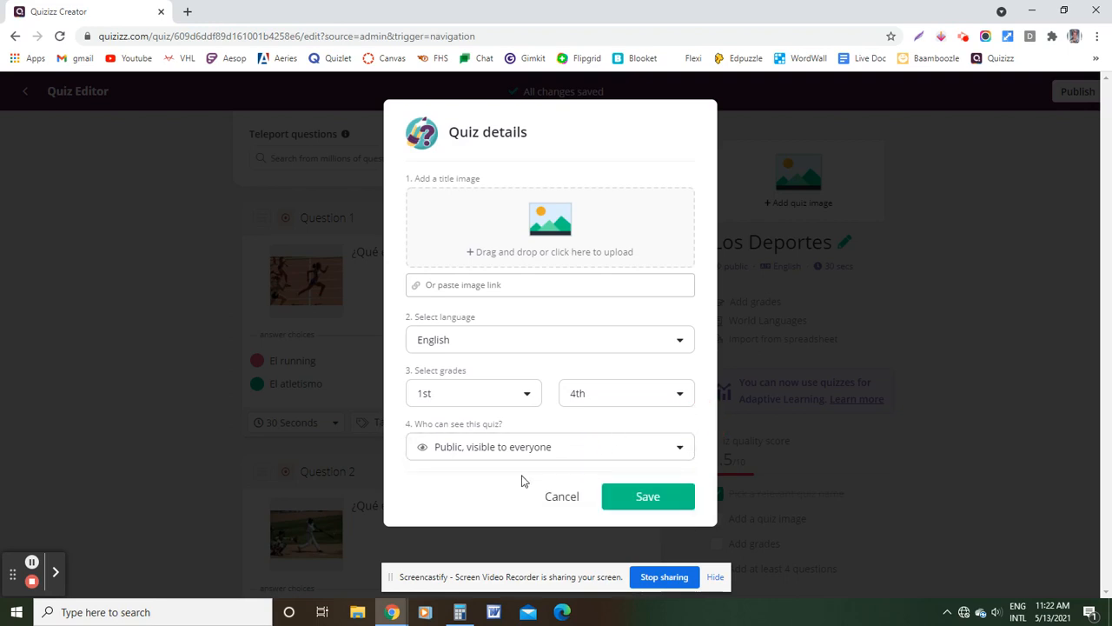
click(647, 498)
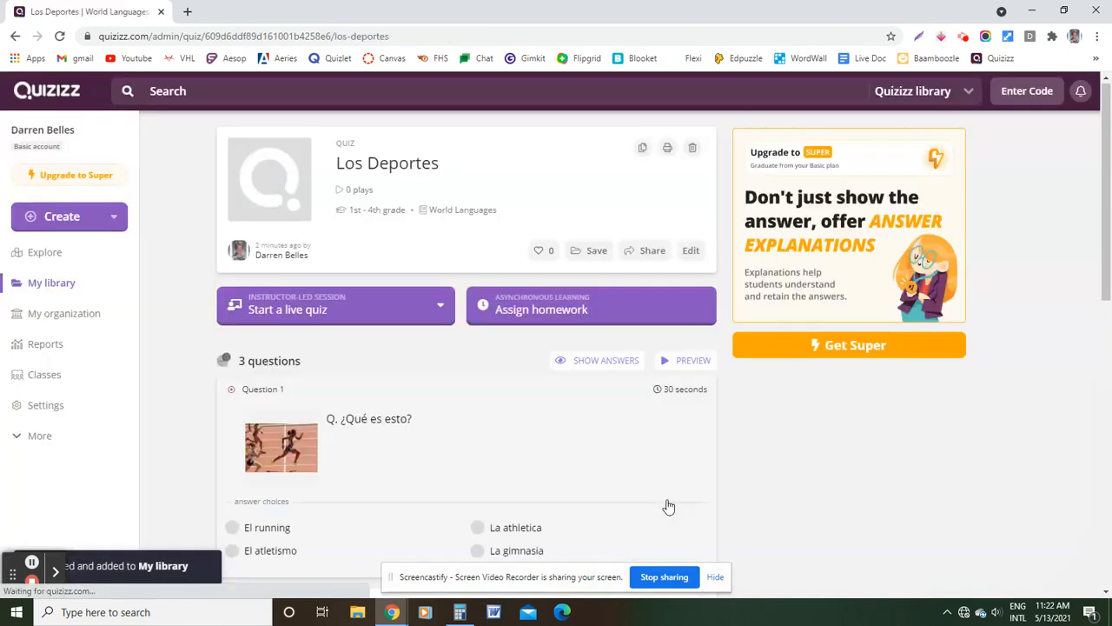
Open the Los Deportes quiz from My library, view its live quiz options, then go to Reports
click(48, 285)
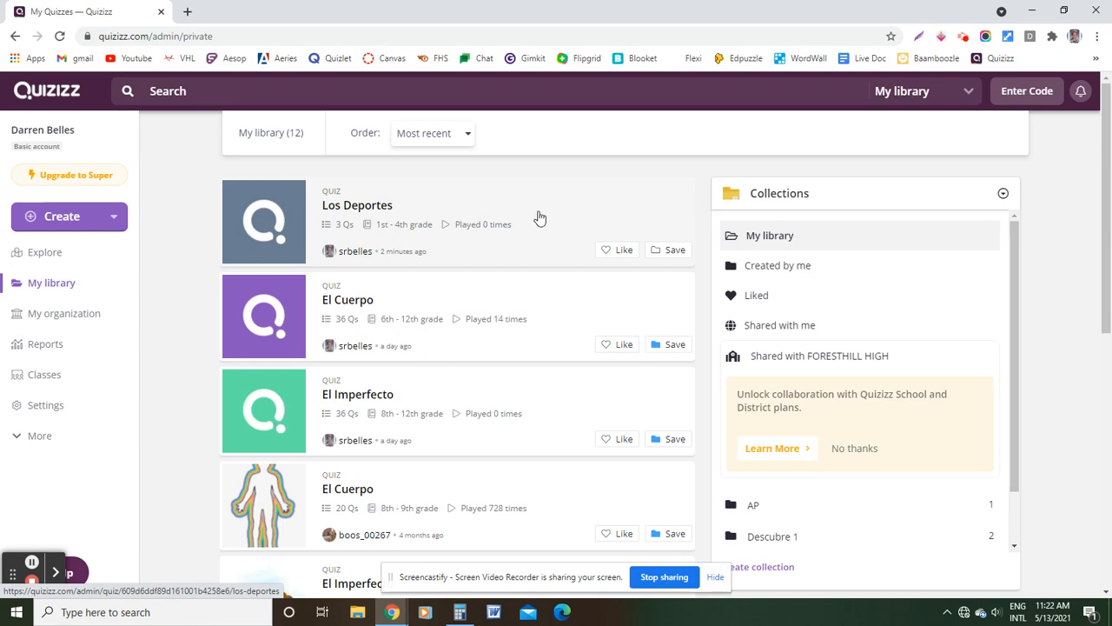
click(536, 216)
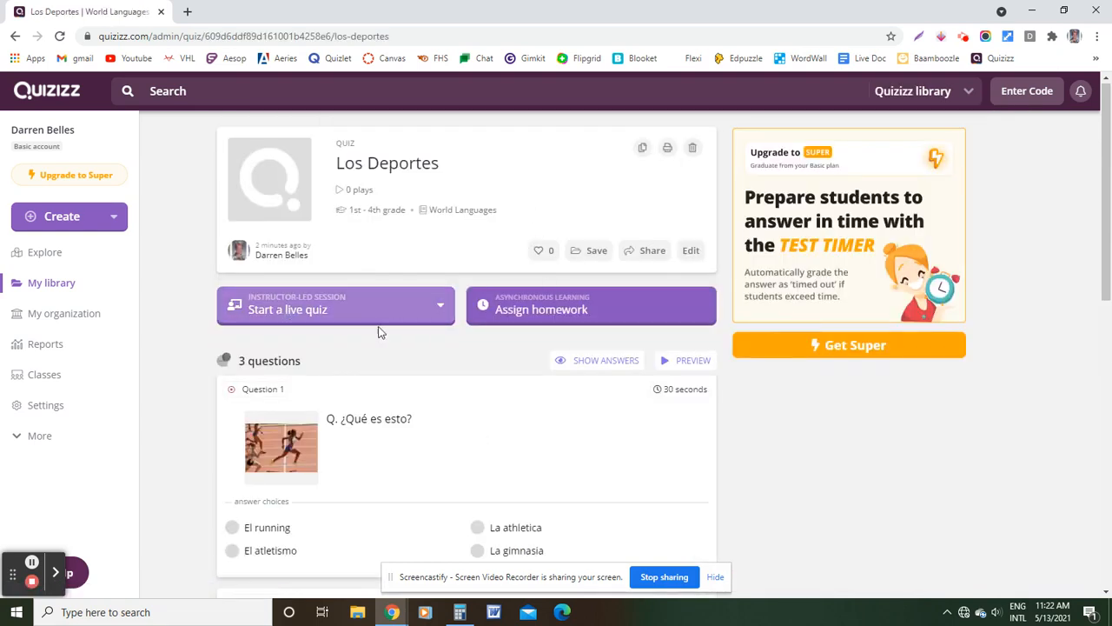
click(392, 300)
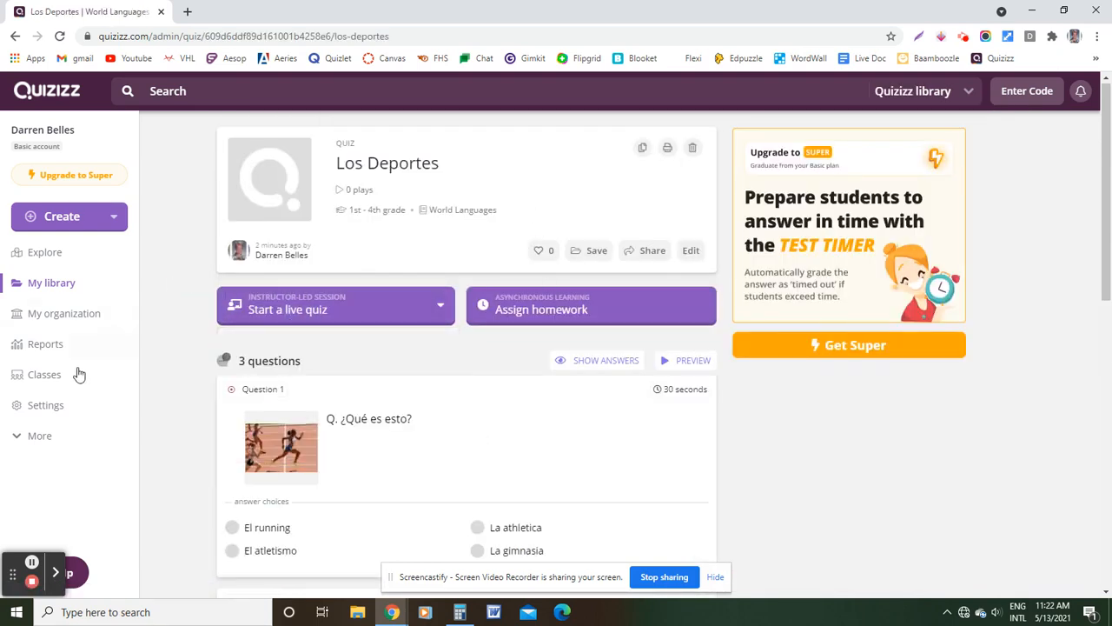
click(45, 345)
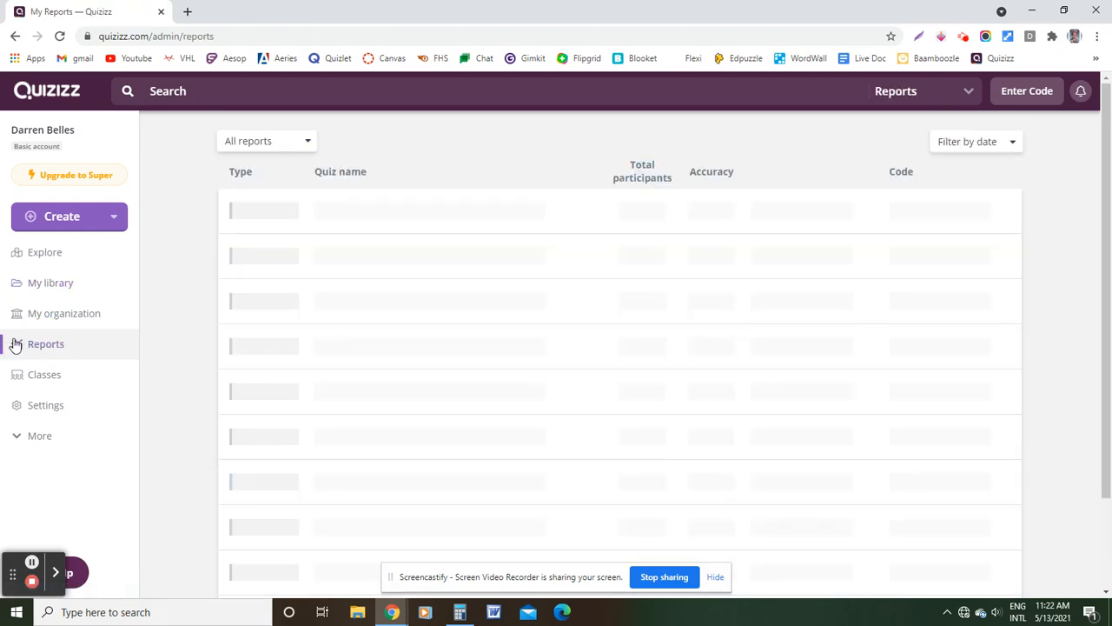